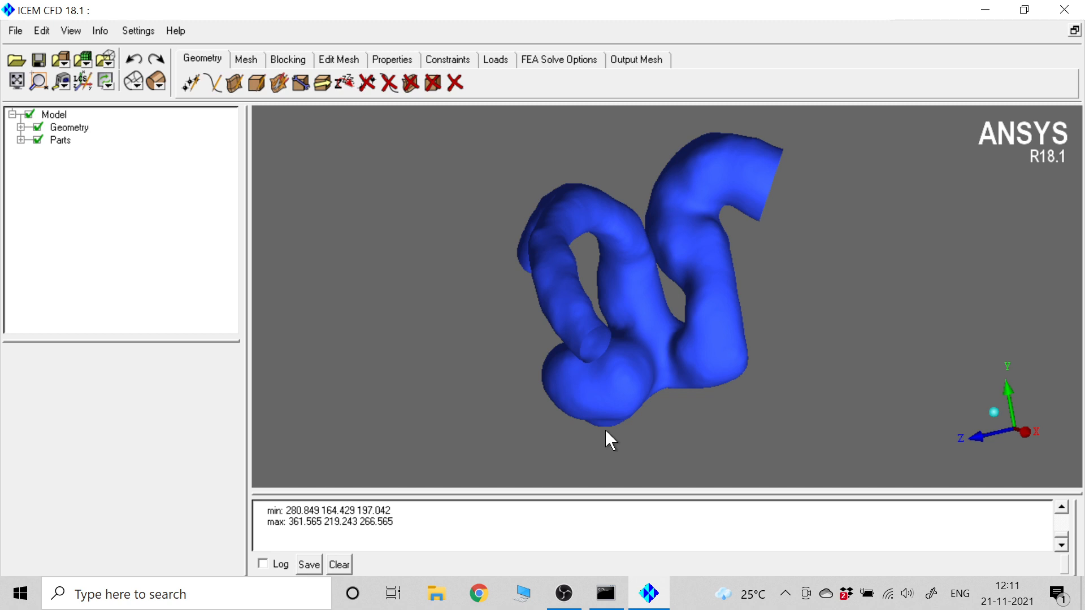
Build the topology of the vessel geometry with the default tolerance to extract the boundary curves of its open ends
left_click_drag(775, 297, 588, 280)
middle_click_drag(612, 281, 377, 393)
left_click_drag(548, 346, 570, 241)
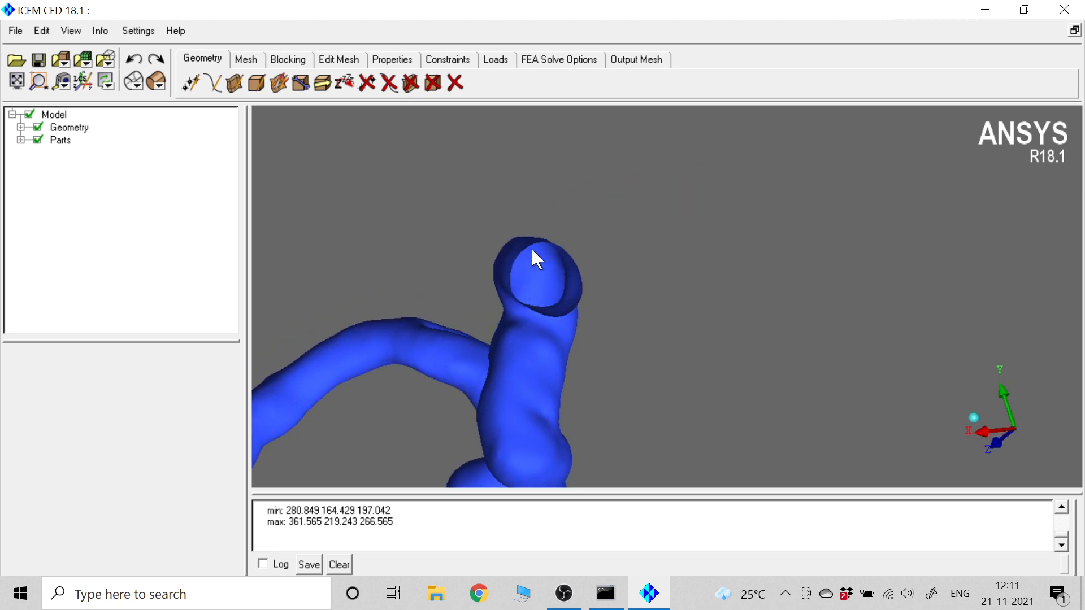
left_click_drag(568, 327, 599, 274)
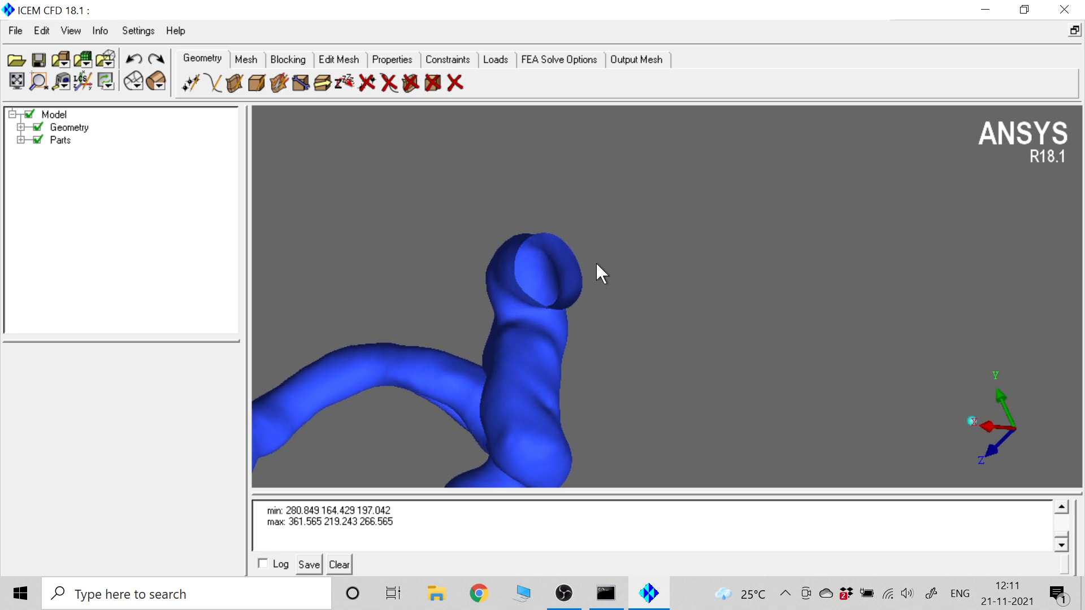
left_click_drag(511, 322, 723, 293)
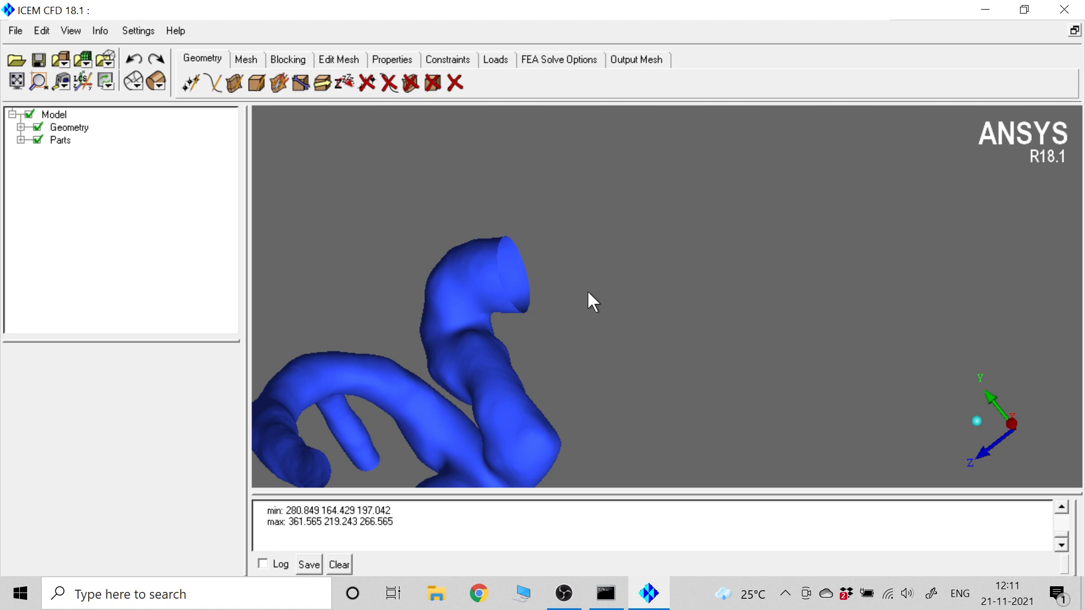
left_click_drag(587, 290, 638, 275)
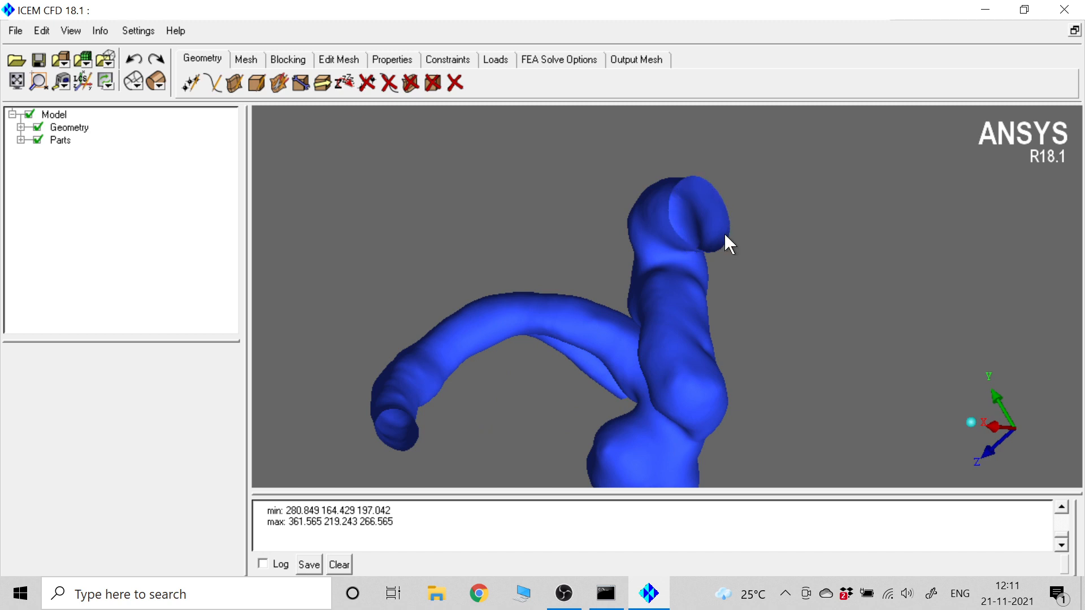
left_click(302, 86)
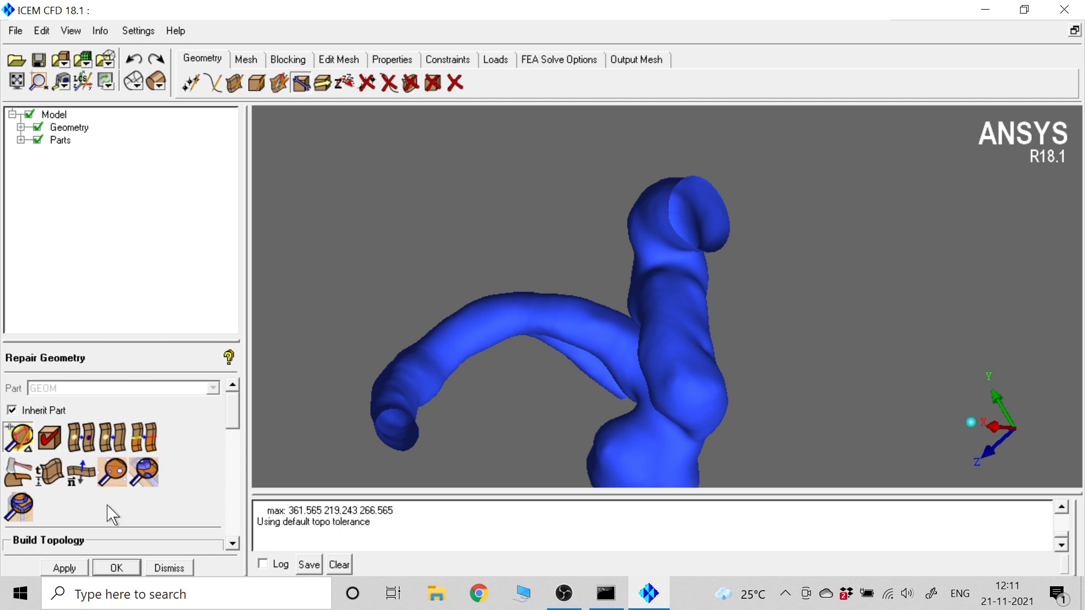
left_click(75, 567)
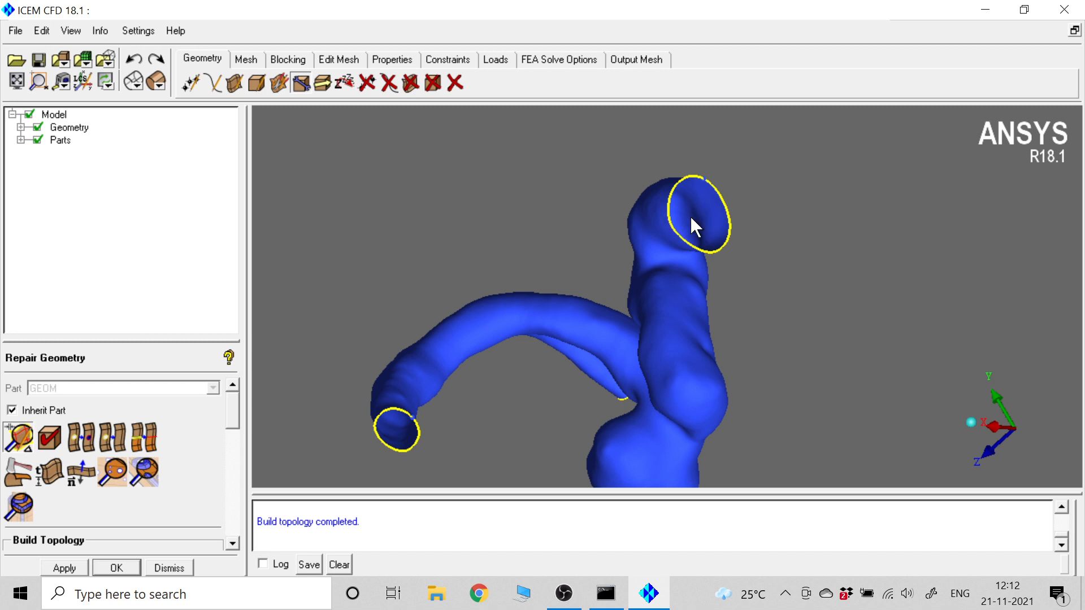
Create screen-selected points on the lower edge and the side of the boundary curve at the vessel's upper open end
scroll(691, 217, "up", 5)
middle_click_drag(692, 217, 631, 308)
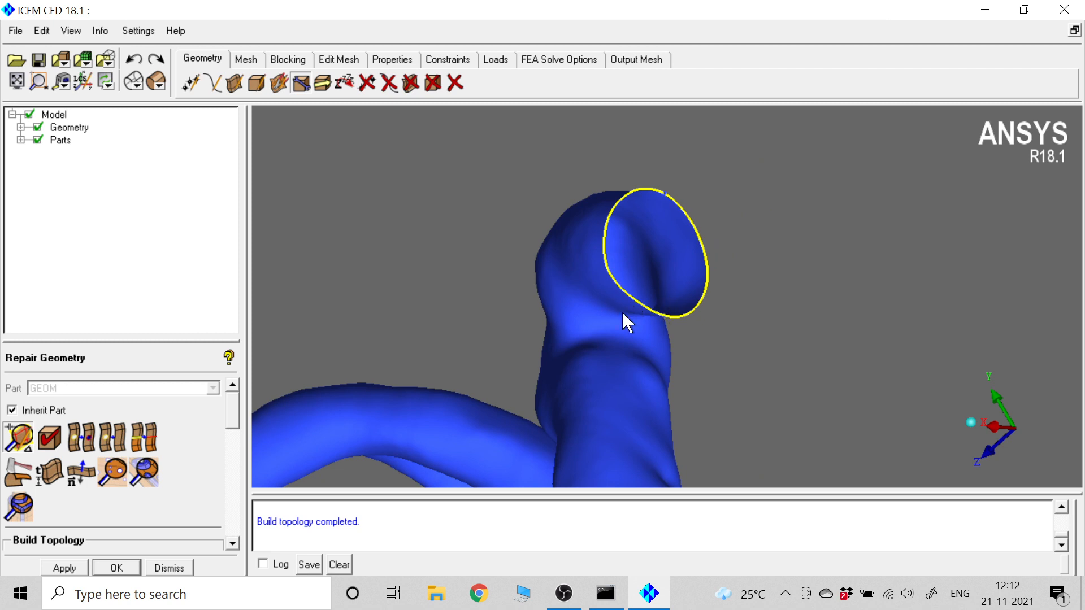
left_click(192, 83)
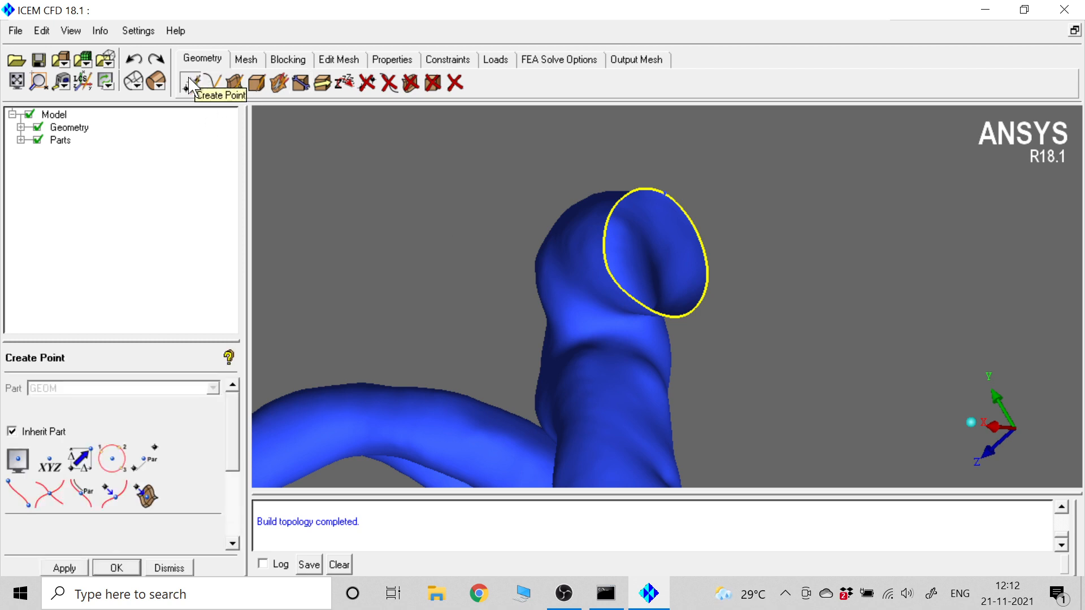
left_click(17, 467)
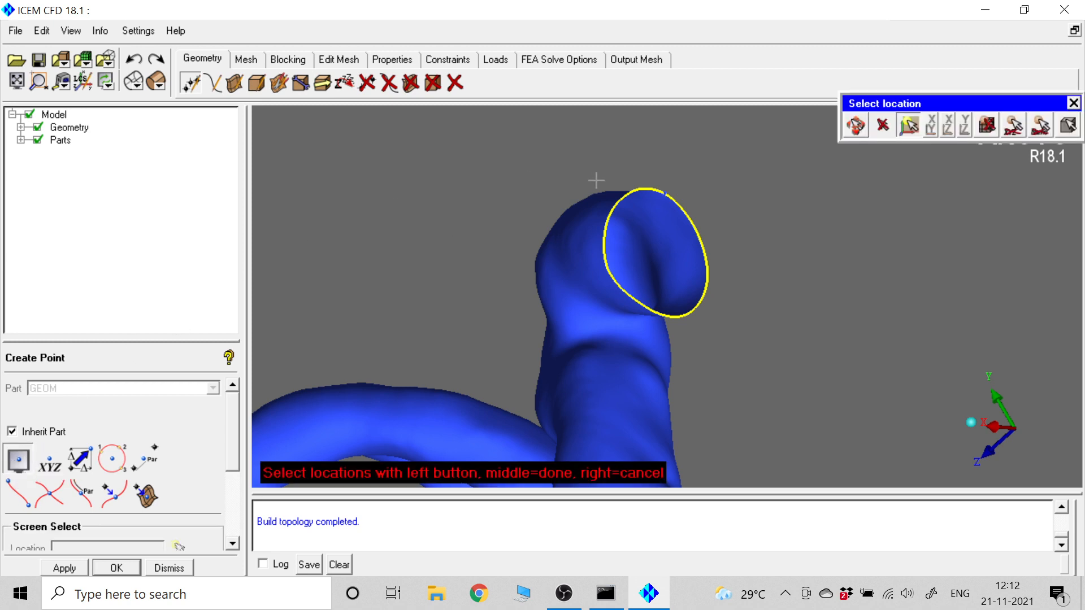
left_click(666, 195)
left_click(651, 309)
left_click(705, 259)
middle_click(770, 237)
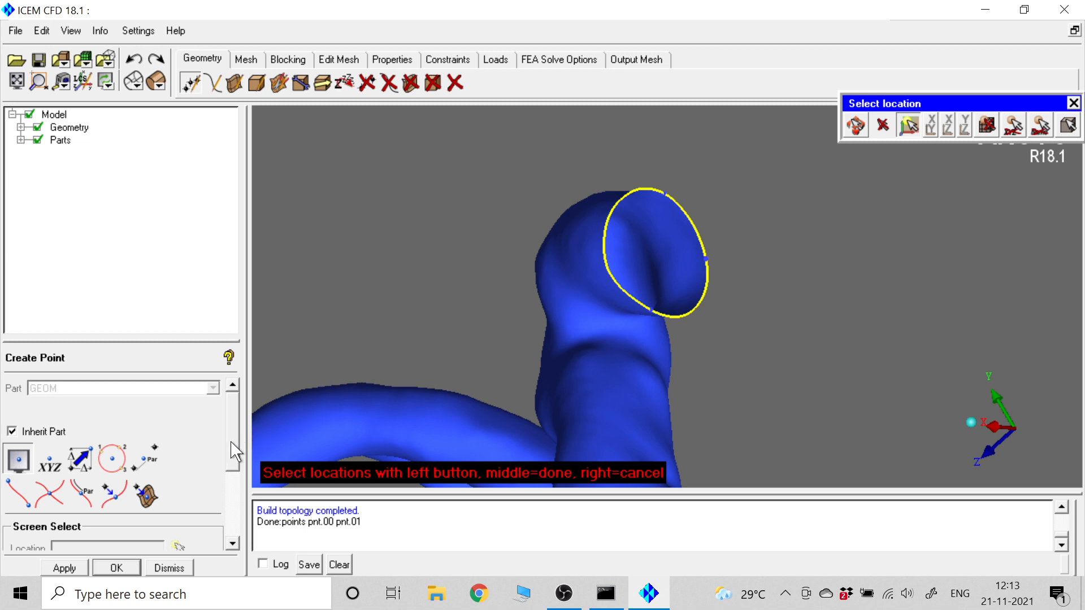
Create a centre point at parameter 0.5 between the top and bottom points of the upper opening's boundary curve
scroll(231, 442, "down", 1)
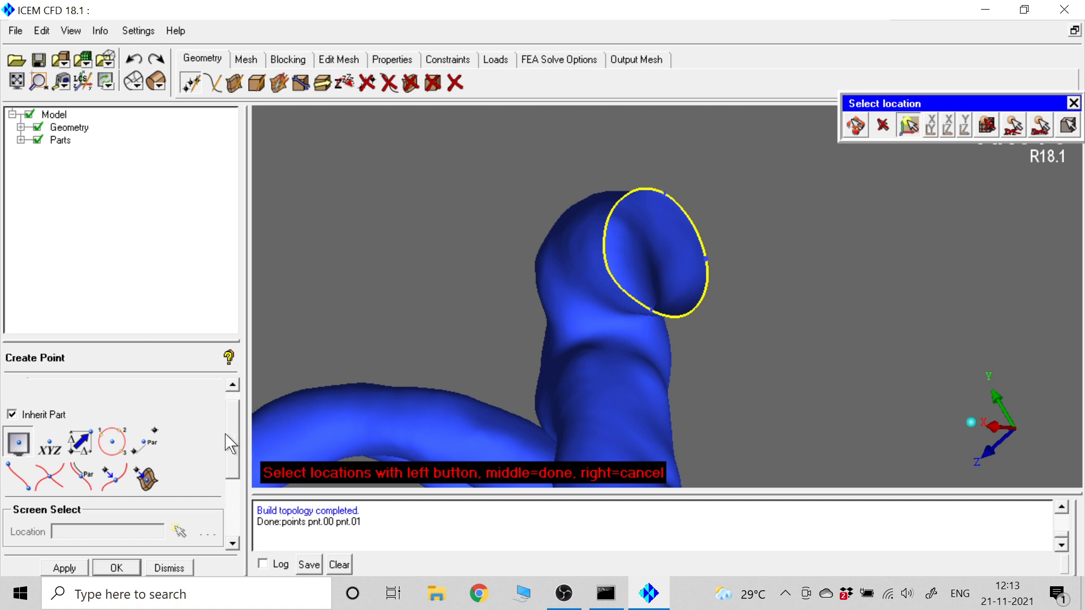
left_click(141, 446)
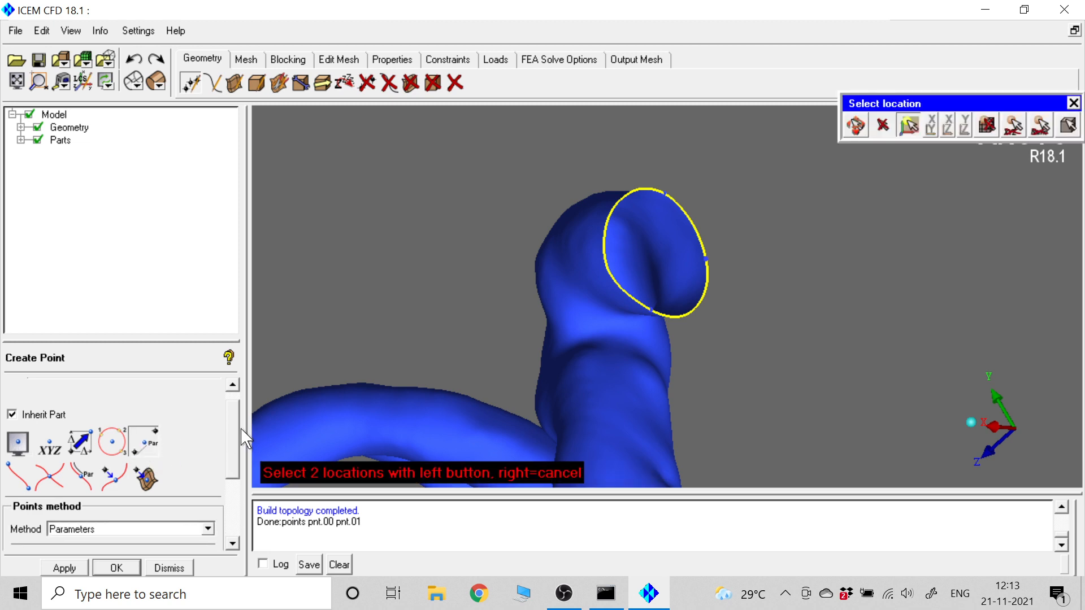
left_click_drag(233, 438, 233, 474)
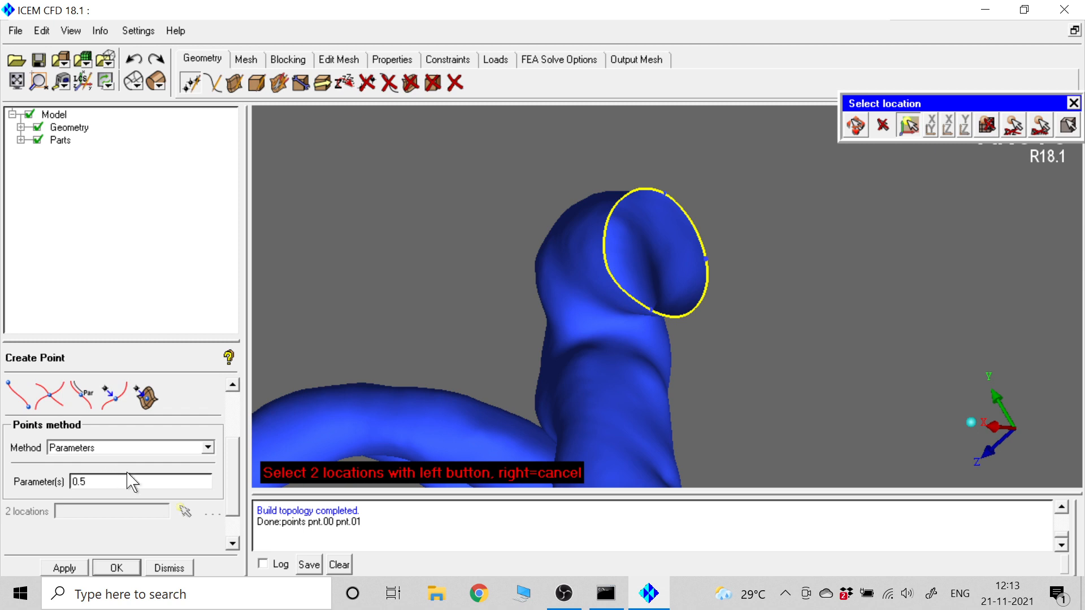
left_click(665, 195)
left_click(653, 305)
right_click(757, 203)
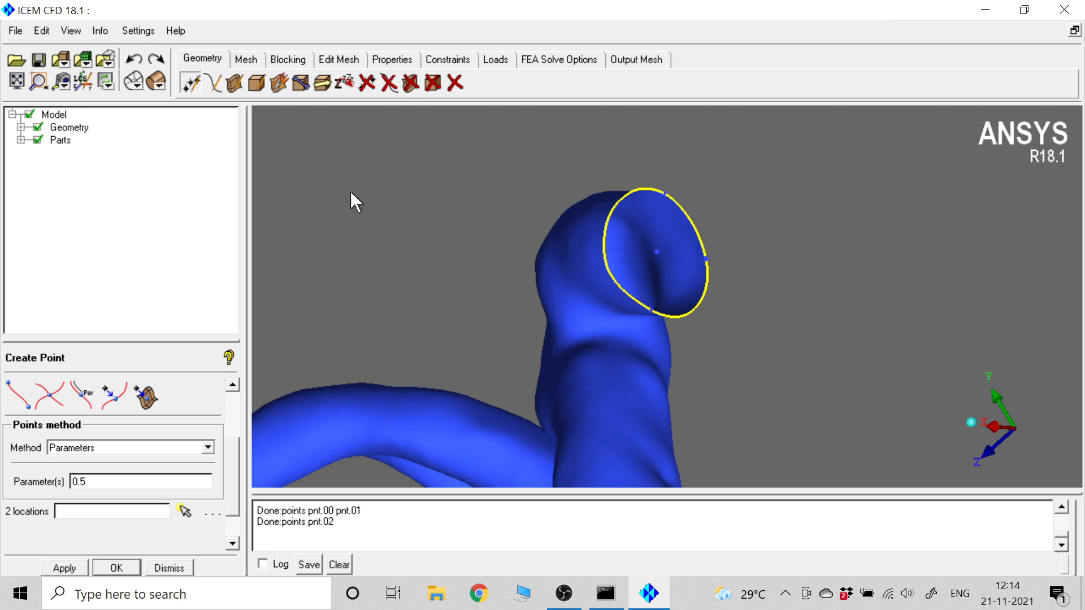
Define a rectangular local coordinate system by three points: the opening's centre, its side point and its top point
left_click(82, 83)
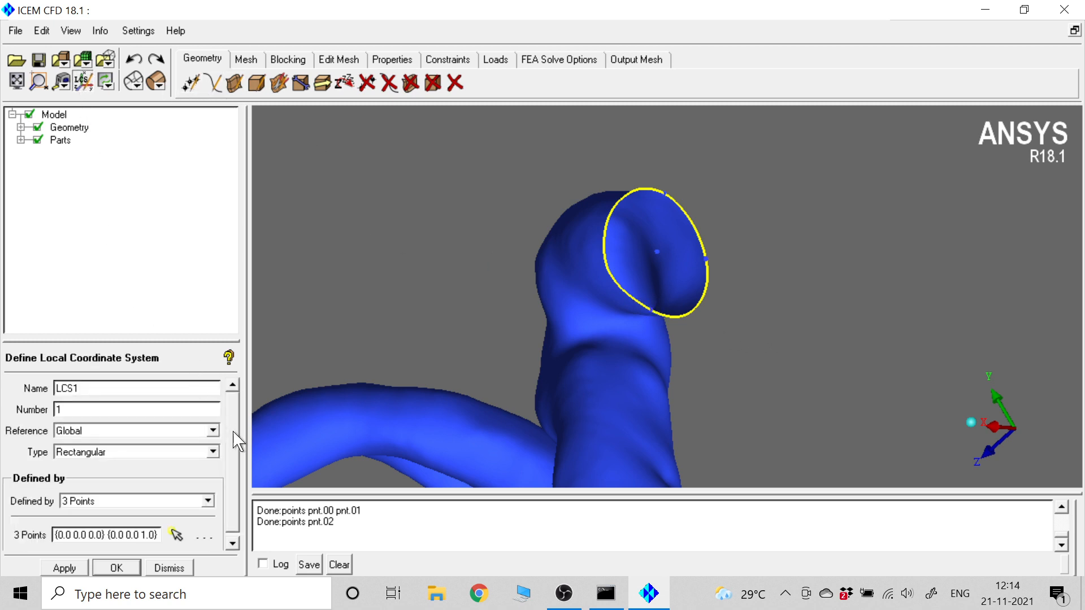
scroll(238, 441, "down", 1)
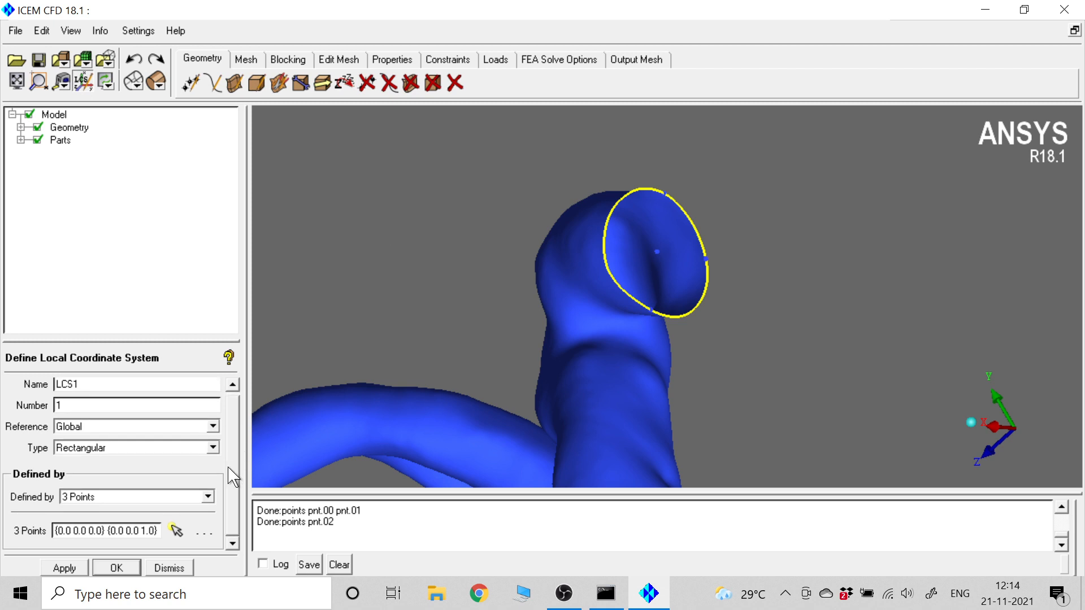
left_click(174, 532)
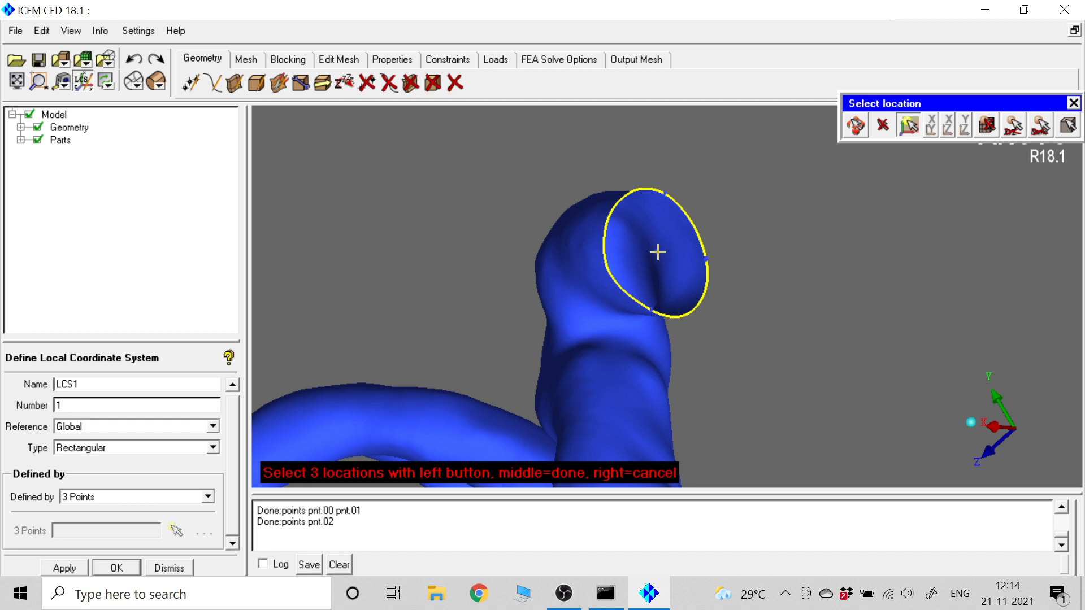
left_click(657, 252)
left_click(706, 258)
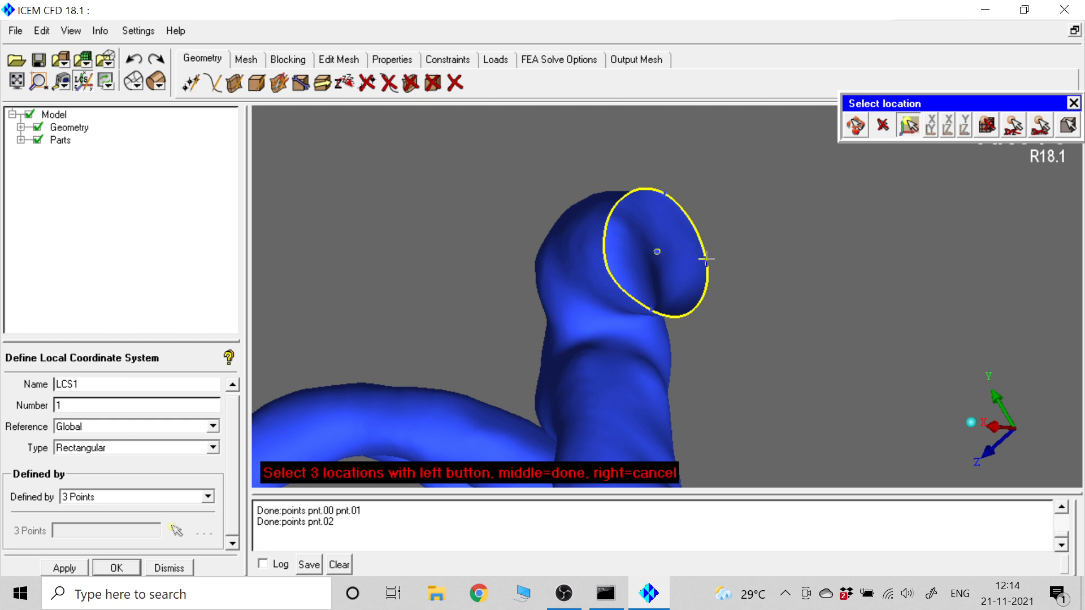
left_click(664, 192)
middle_click(793, 212)
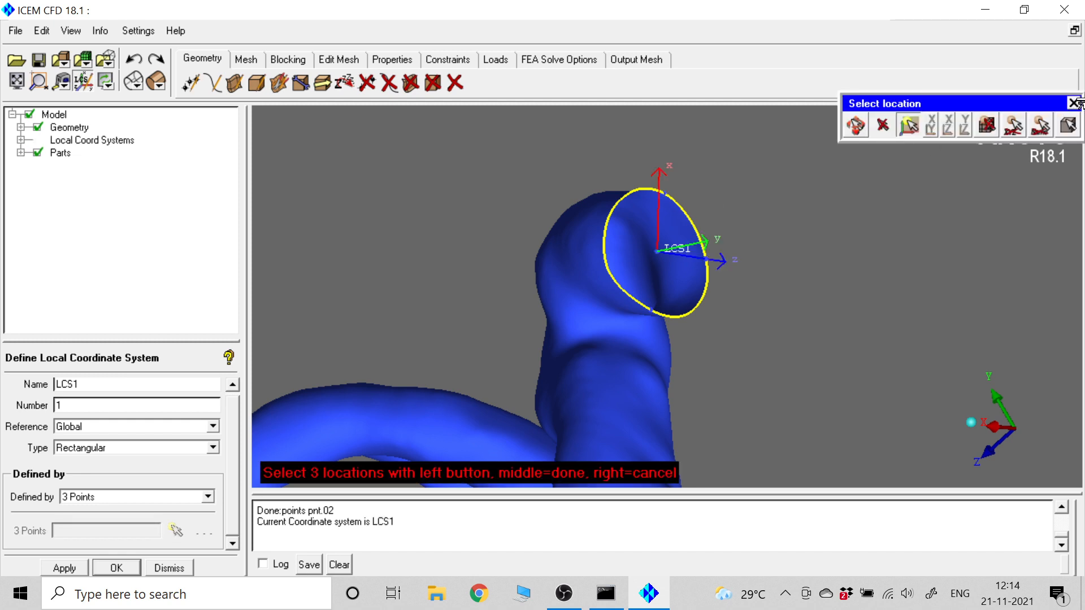
left_click(1073, 103)
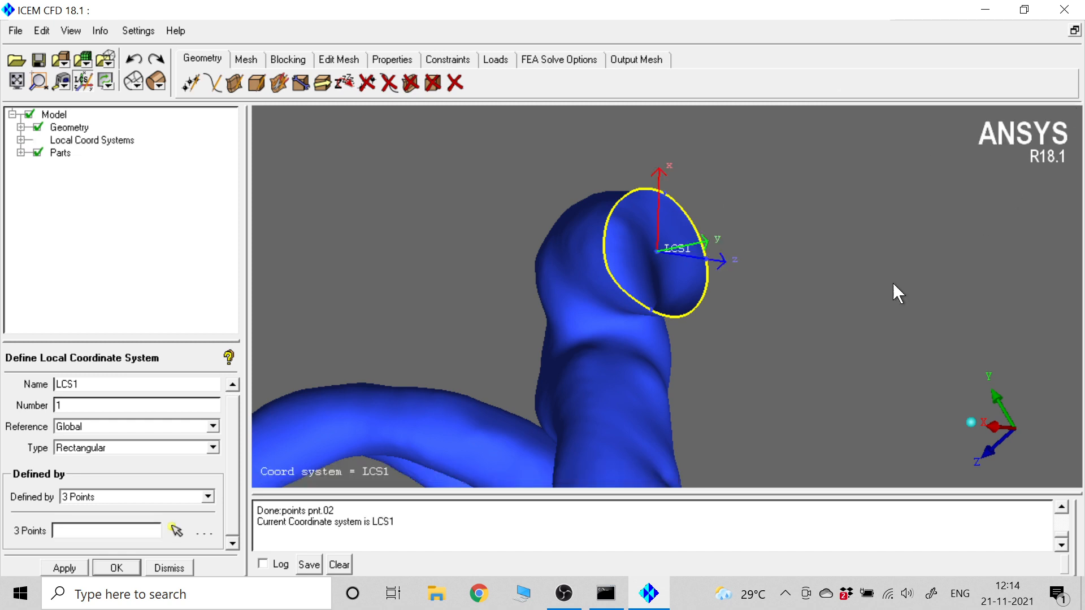
left_click_drag(689, 338, 964, 323)
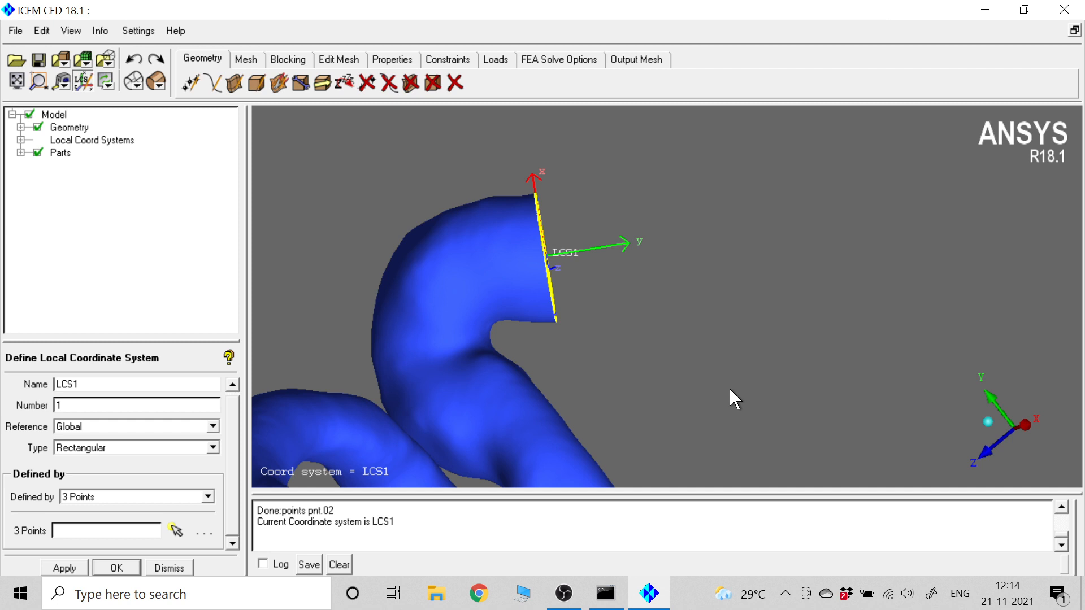
left_click_drag(729, 389, 611, 304)
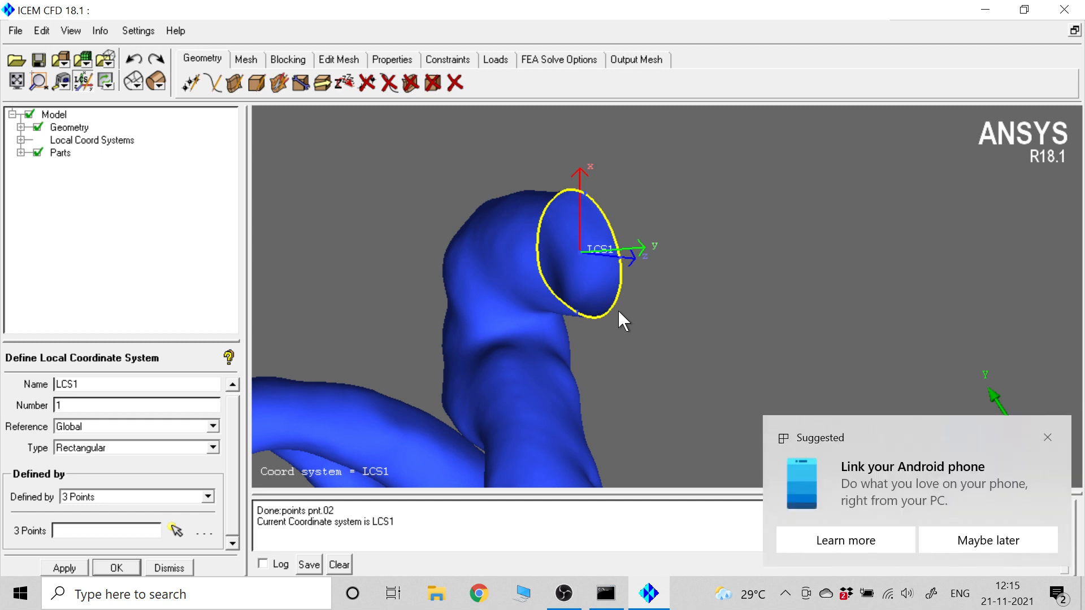
left_click(1047, 438)
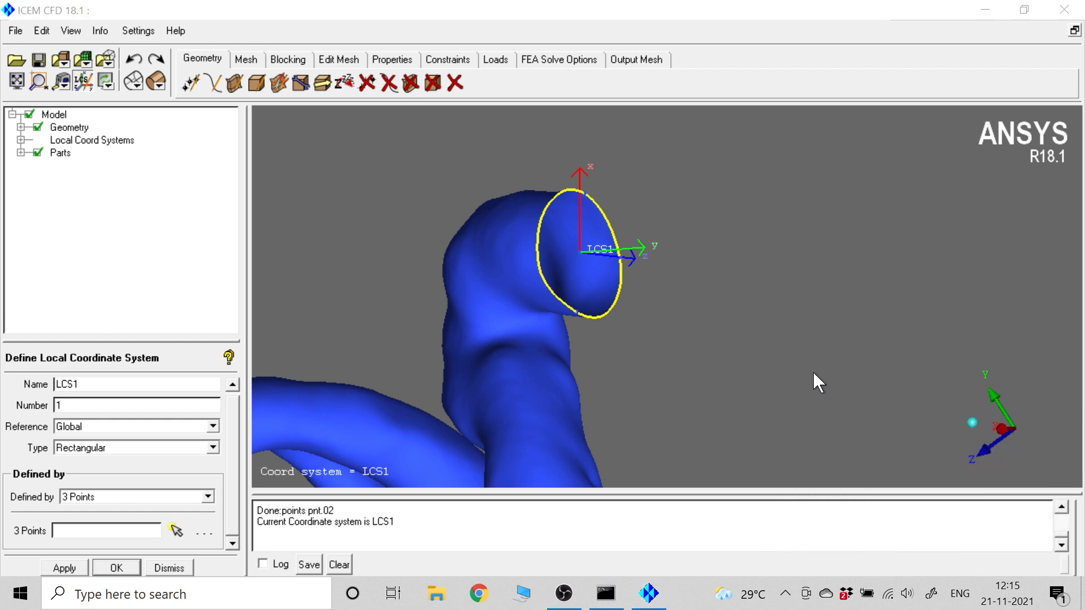
left_click_drag(676, 372, 535, 270)
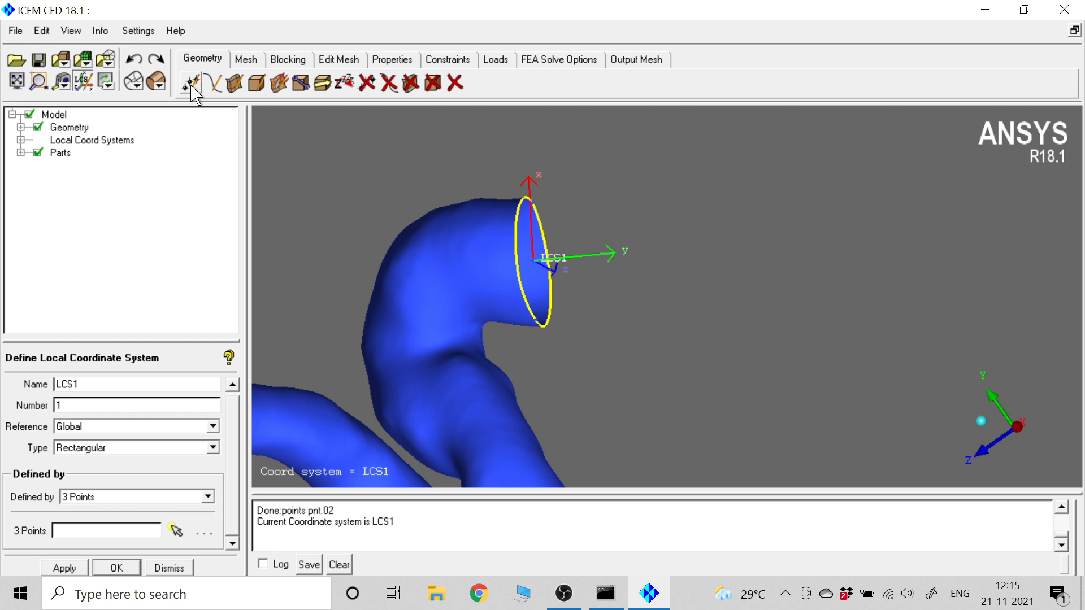
left_click(214, 86)
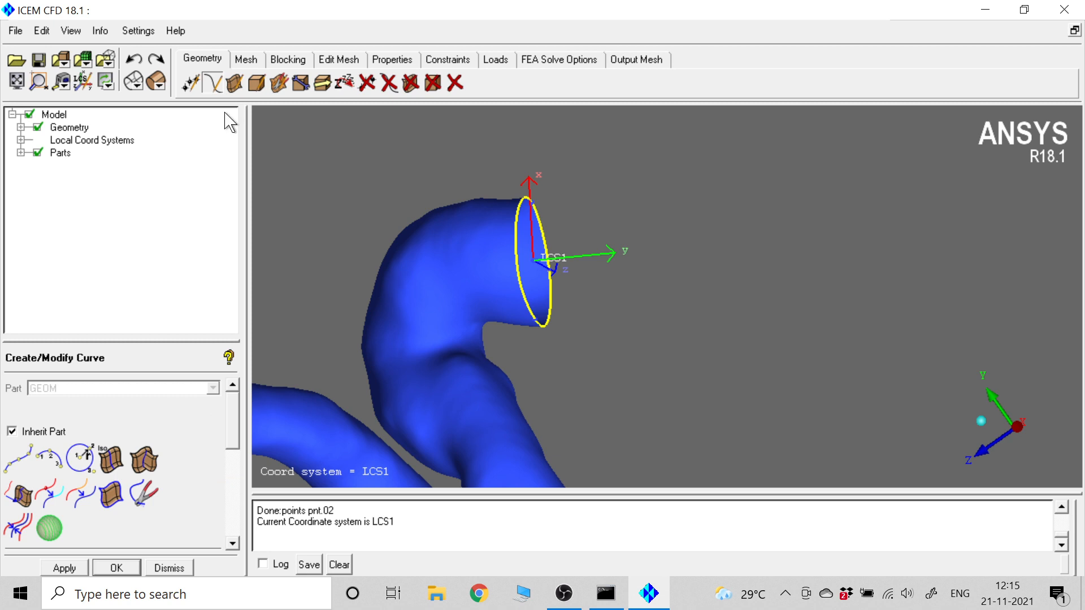
Create a point at X 0, Y 30, Z 0 in the opening's local coordinate system
left_click(191, 85)
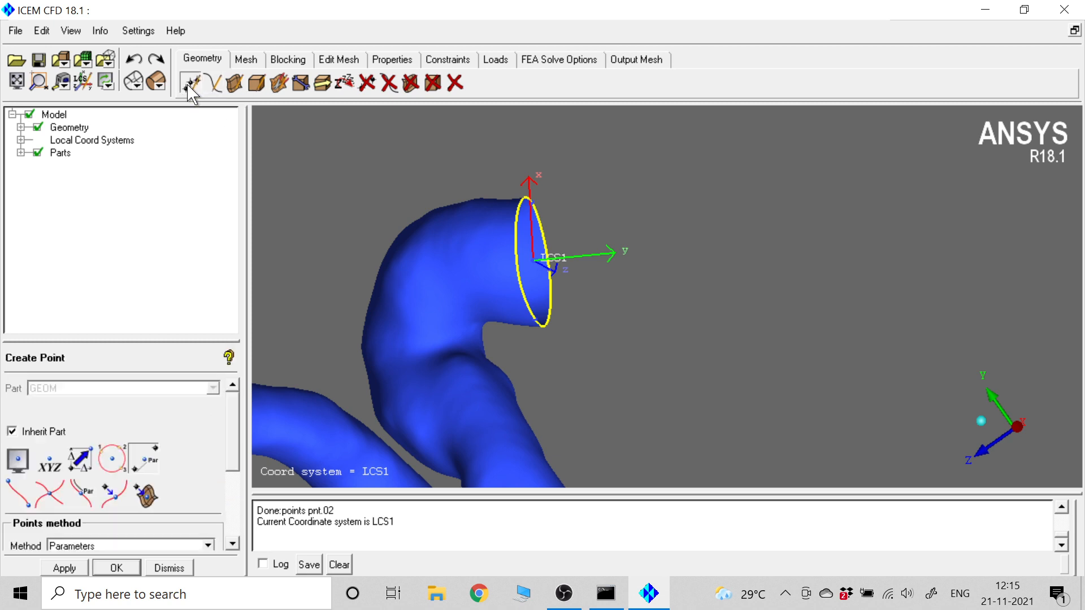
left_click(49, 469)
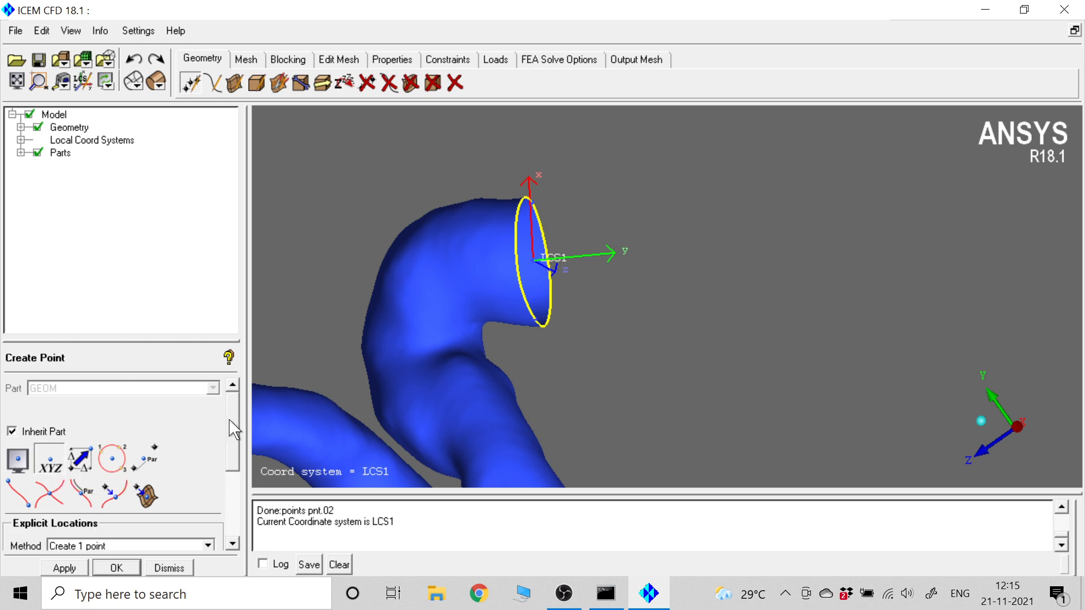
left_click_drag(233, 428, 217, 486)
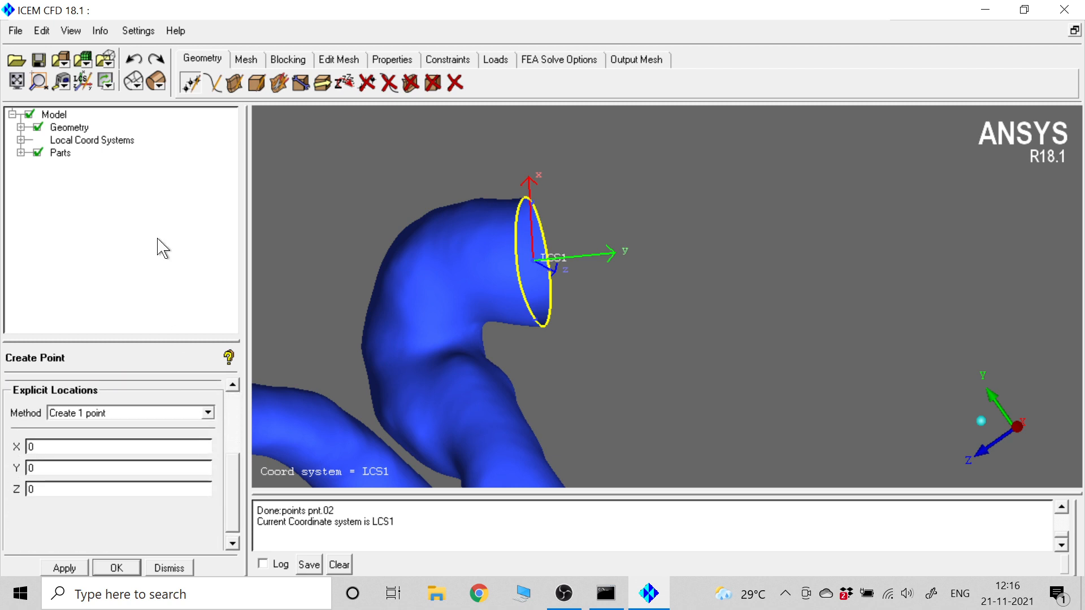
left_click(21, 140)
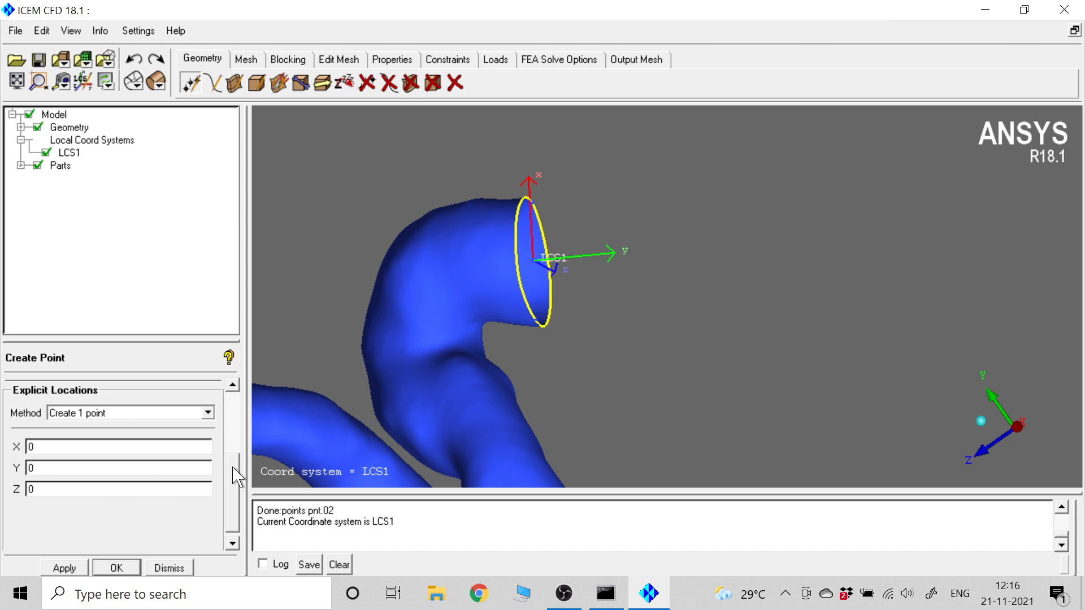
left_click_drag(587, 338, 406, 352)
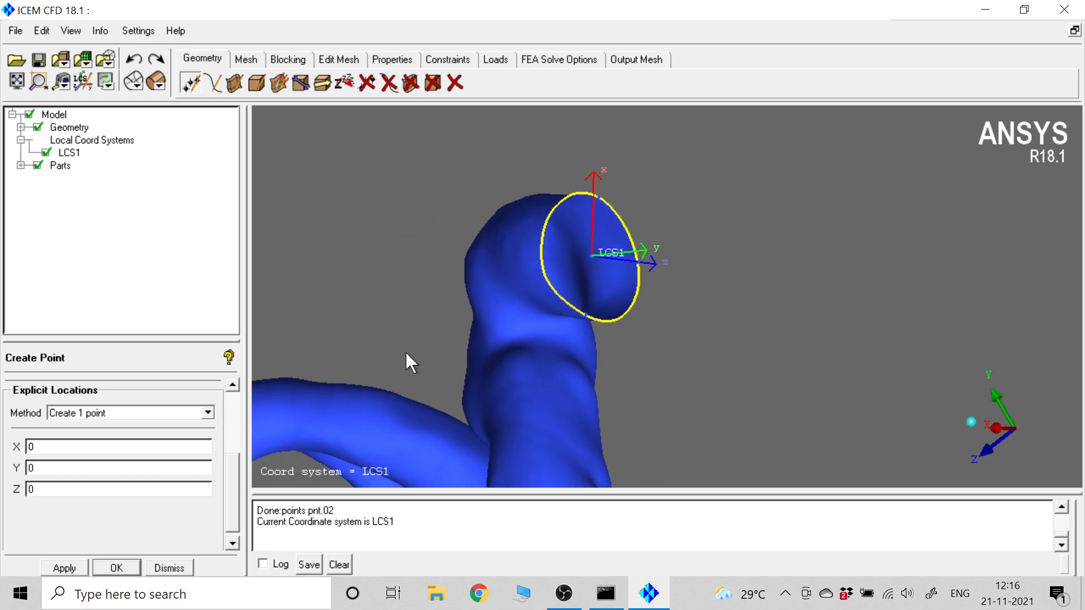
double_click(53, 471)
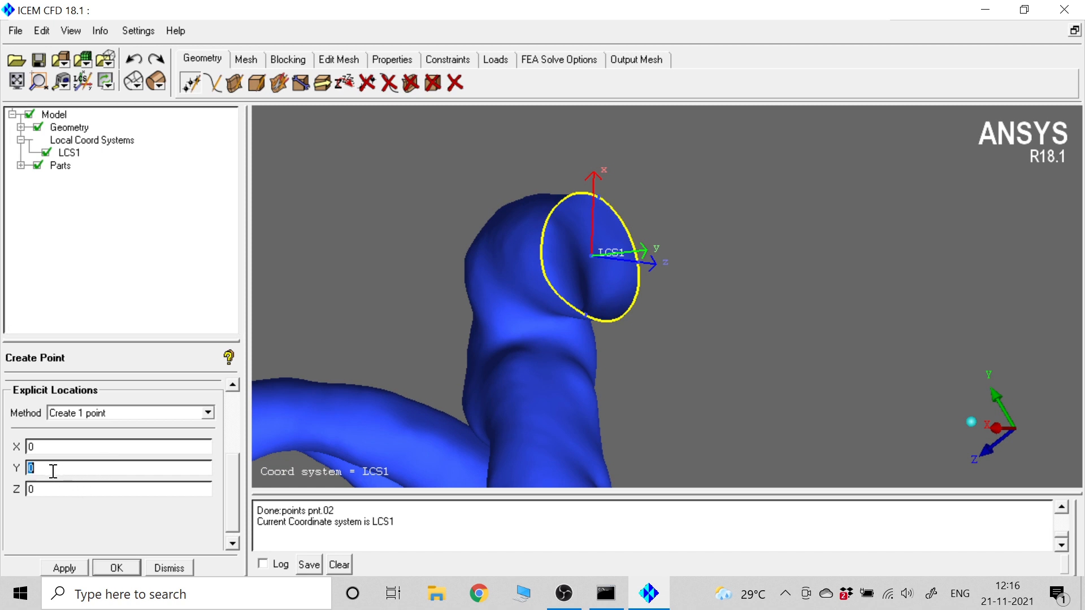
type("30")
left_click(64, 568)
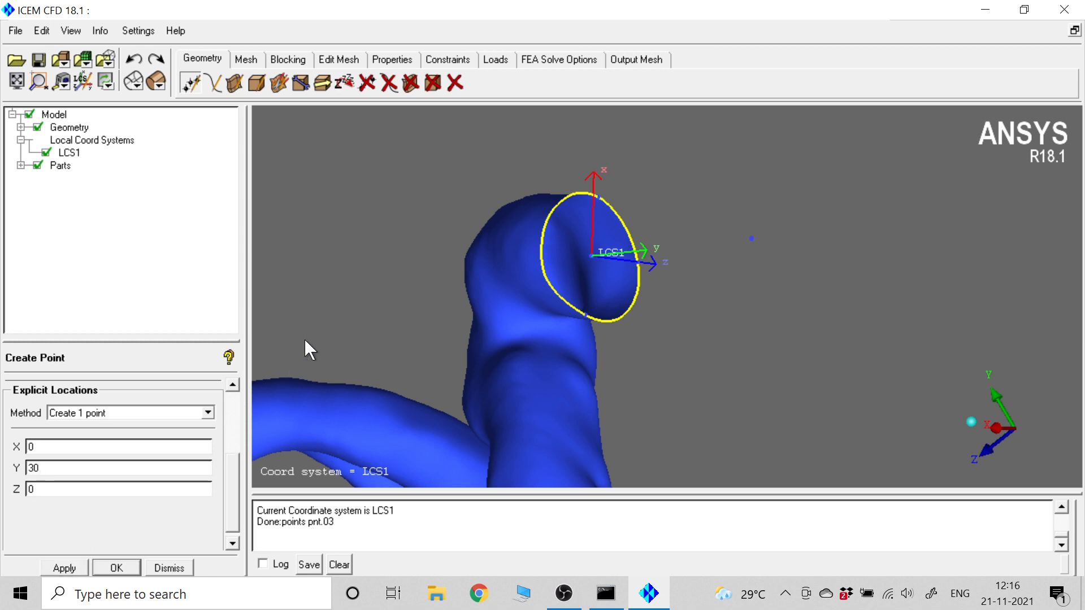
Create a surface with the From Curves method from the boundary curve of the vessel's upper opening, closing it off
left_click_drag(305, 340, 524, 353)
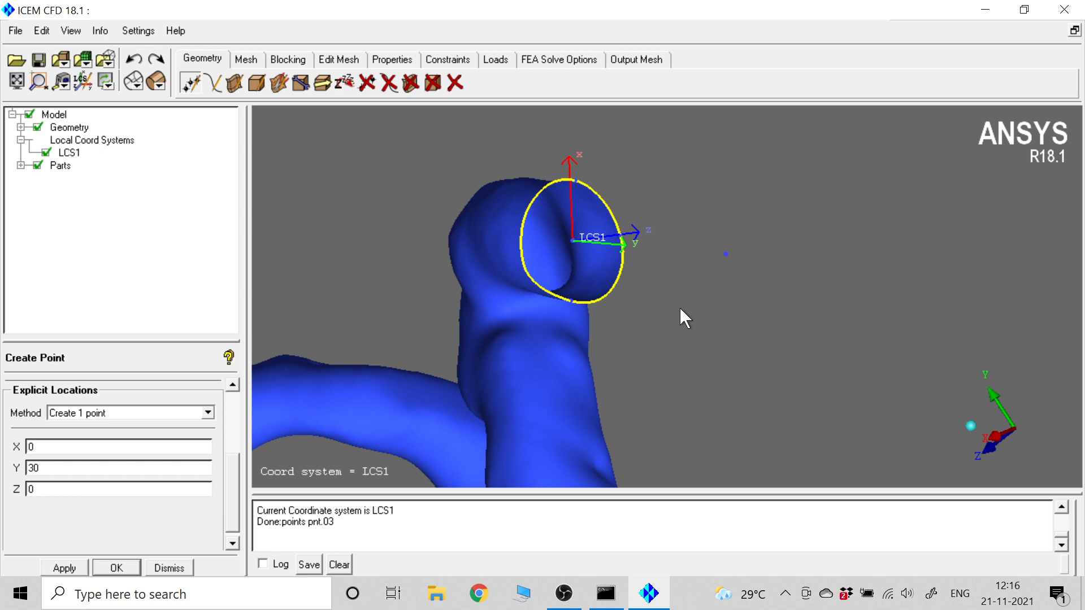
left_click_drag(680, 309, 642, 361)
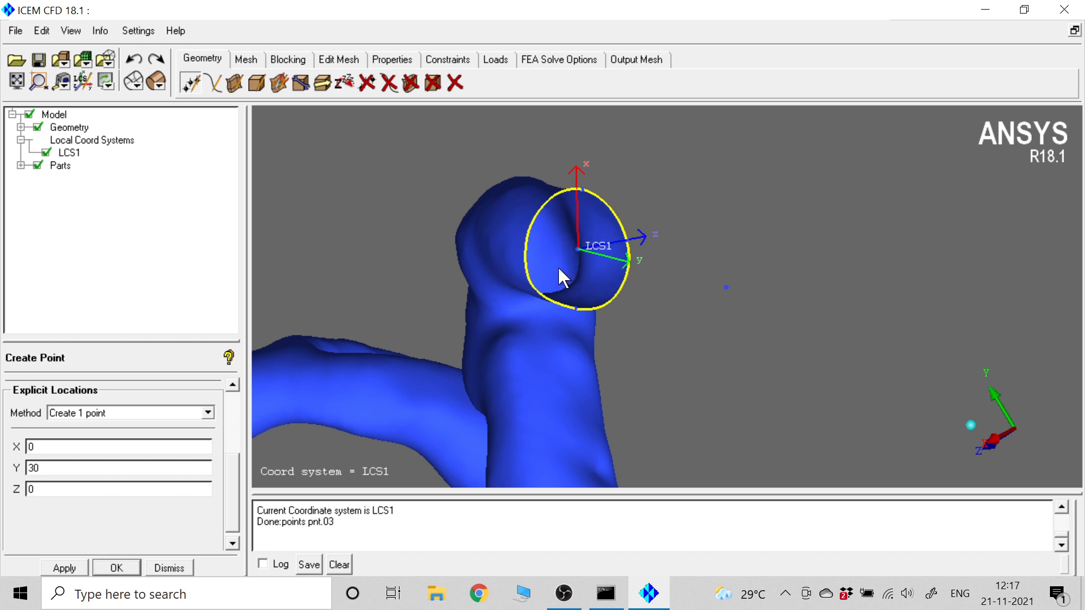
left_click(236, 89)
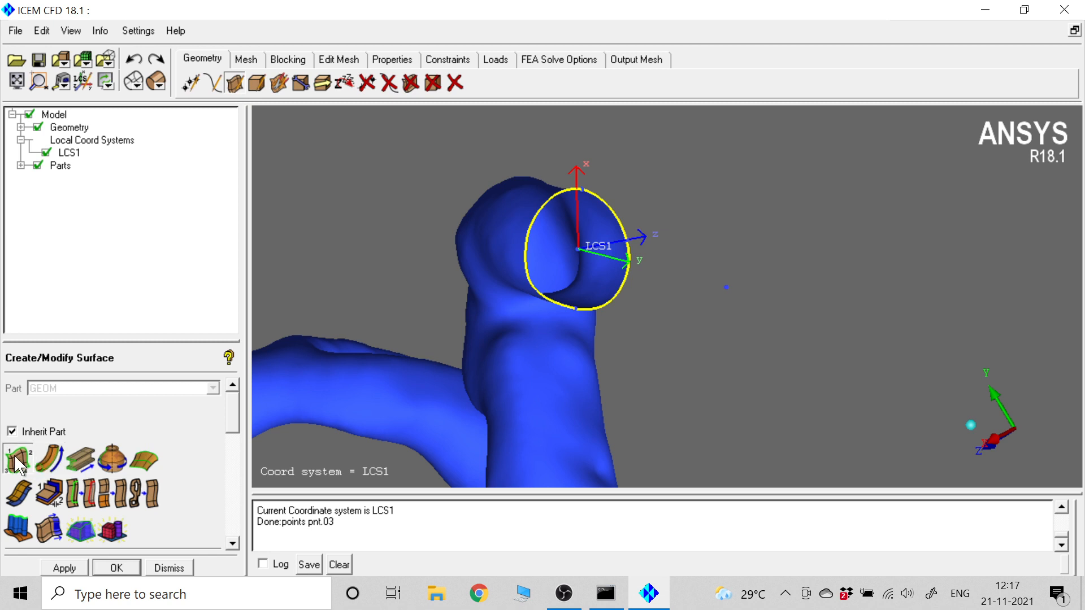
left_click(16, 460)
left_click_drag(231, 403, 231, 434)
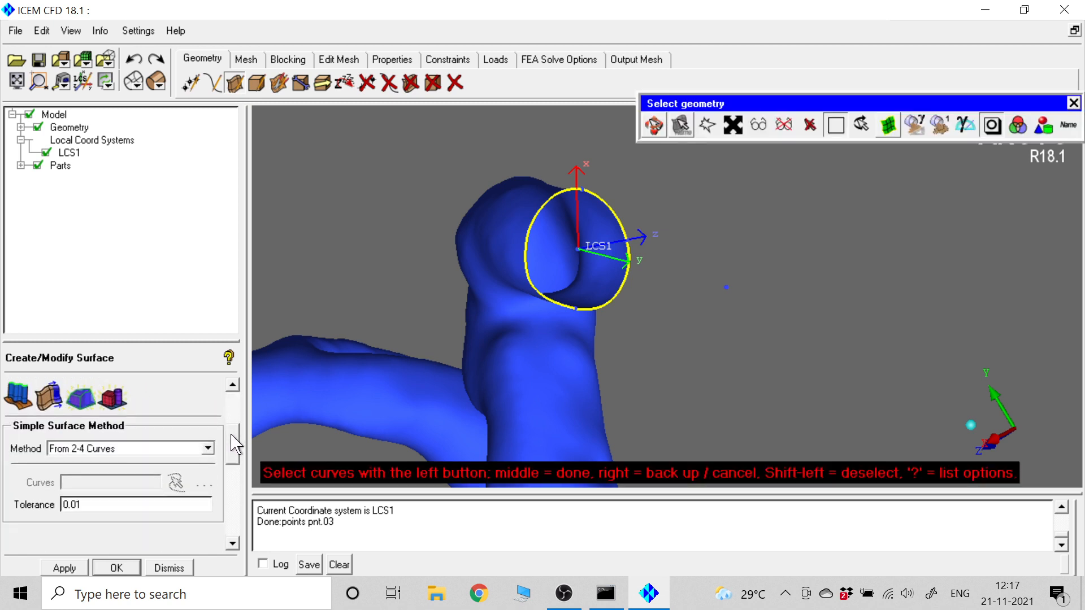
left_click(207, 449)
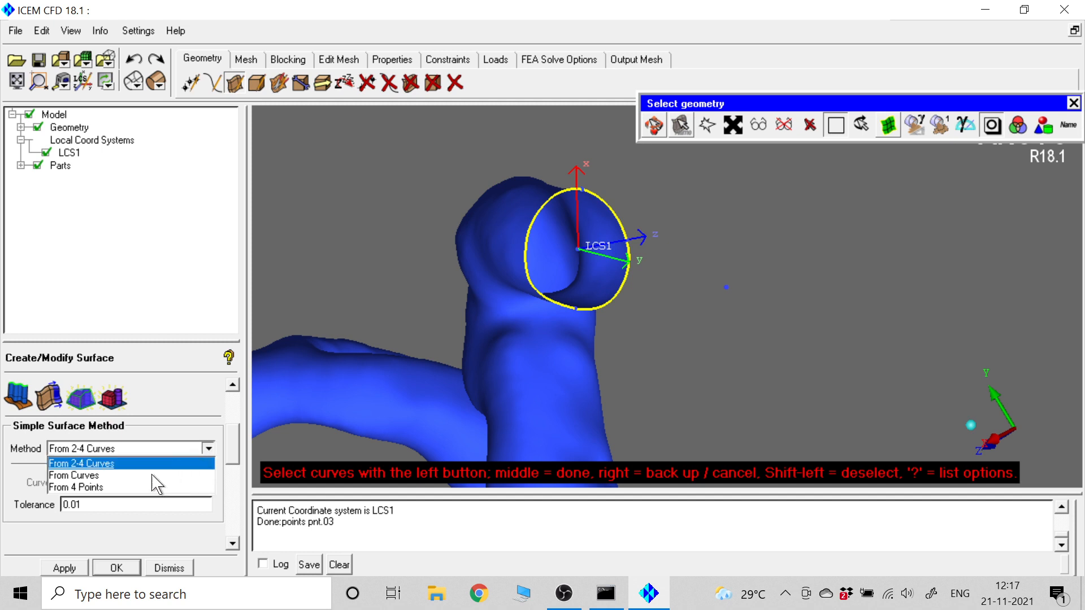
left_click(136, 476)
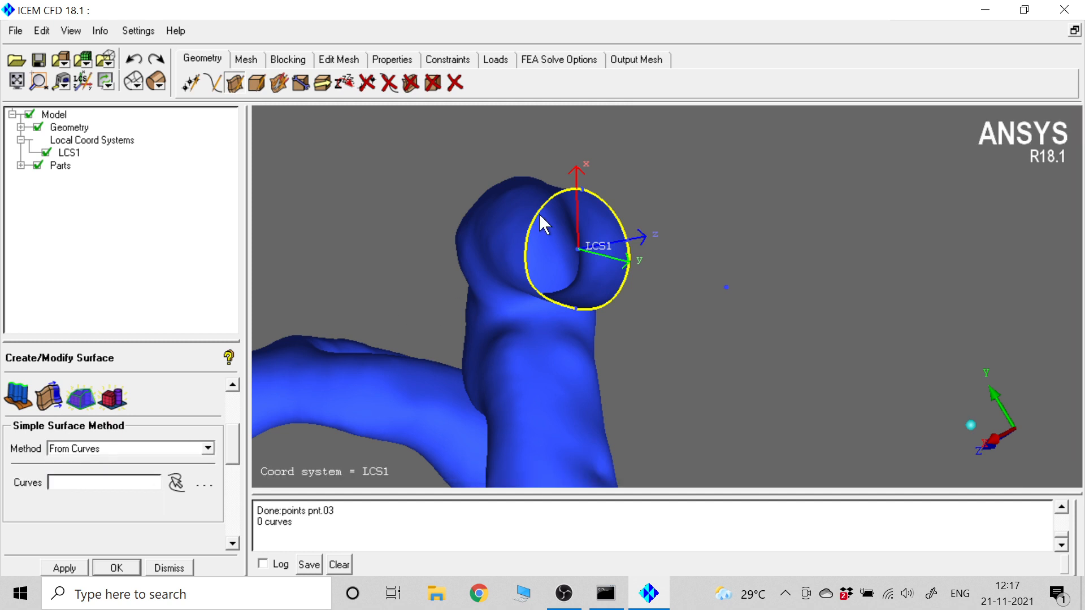
left_click(176, 482)
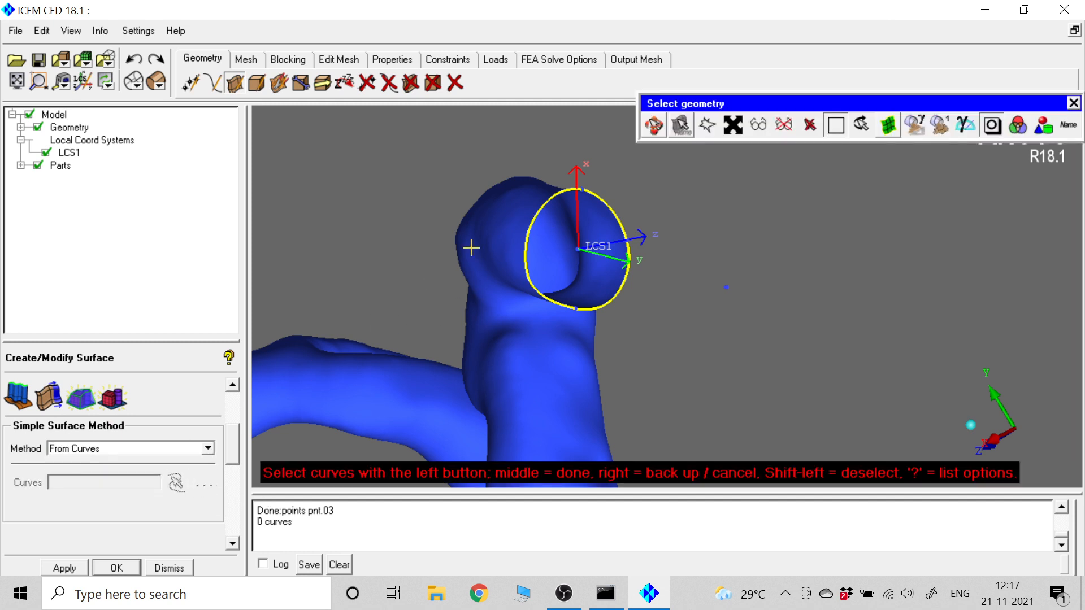
left_click(545, 204)
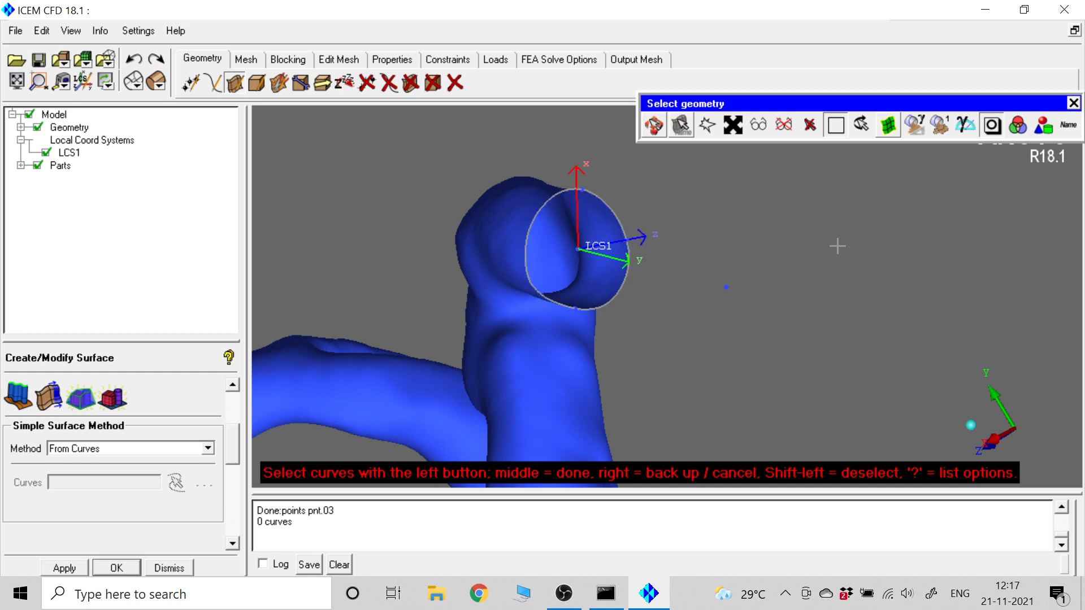
middle_click(837, 243)
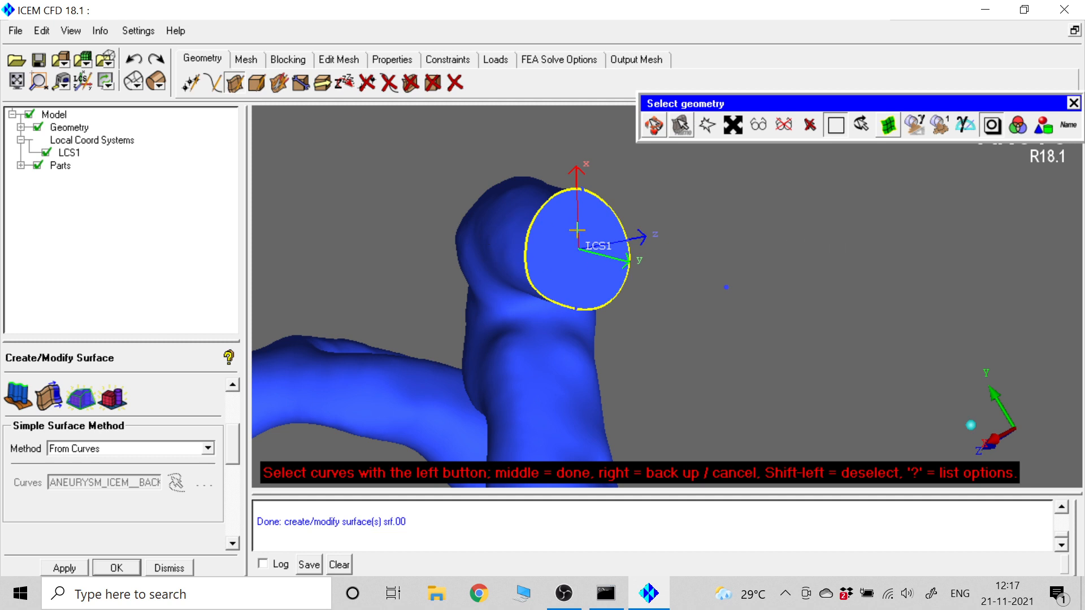
left_click(1072, 103)
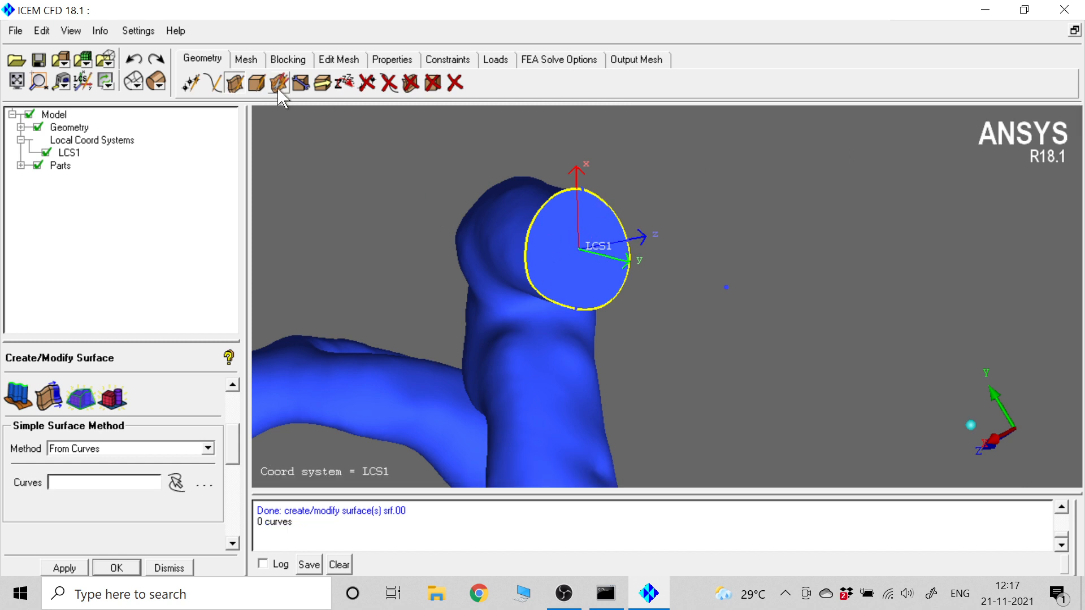
Measure the surface area of the cap surface across the vessel's upper opening
left_click(100, 32)
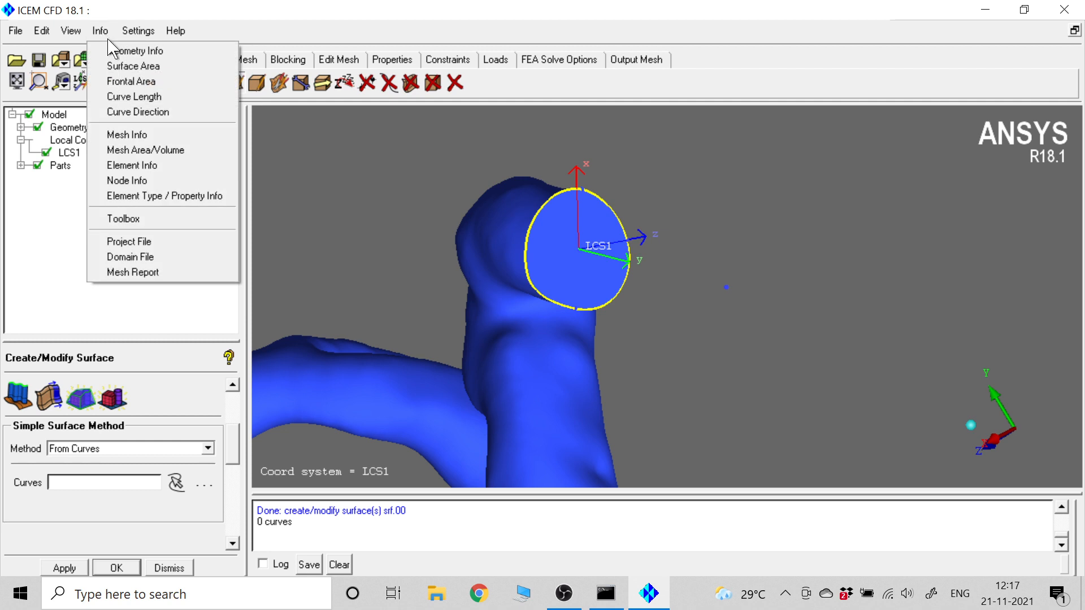
left_click(122, 65)
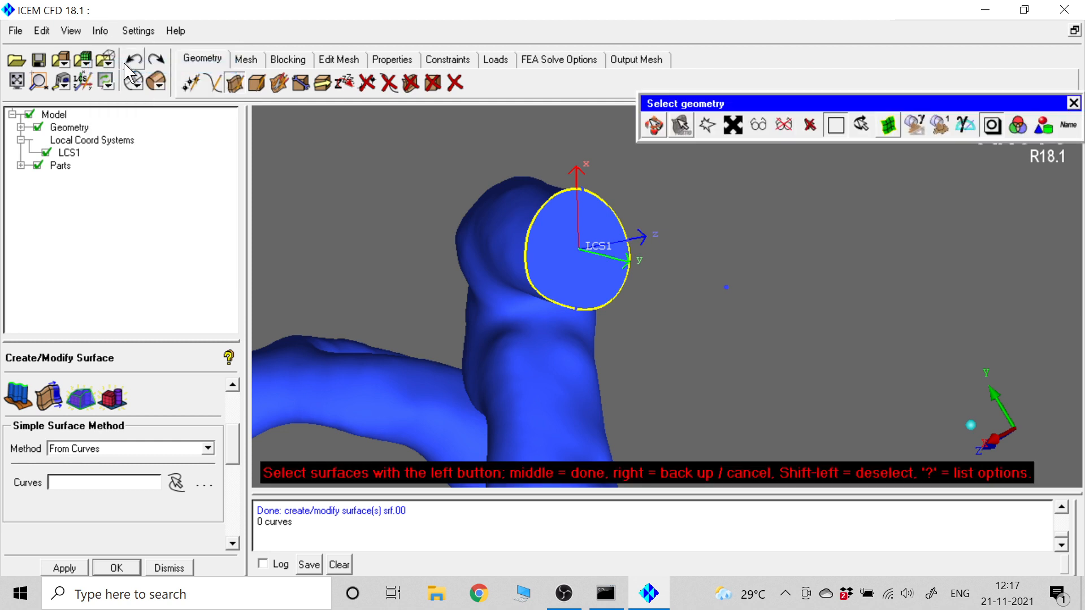
left_click(571, 274)
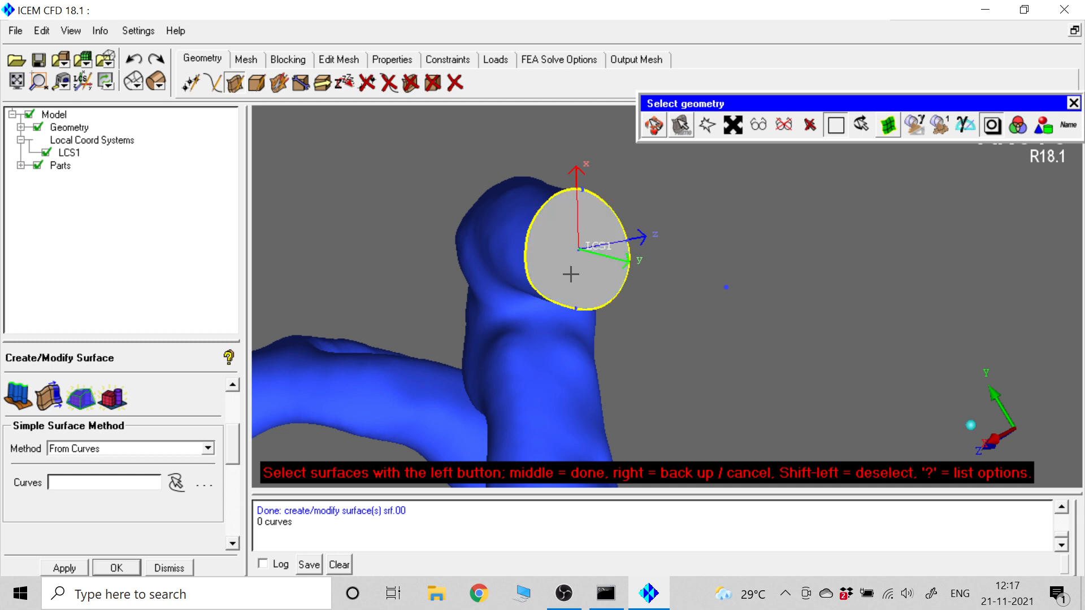
middle_click(819, 247)
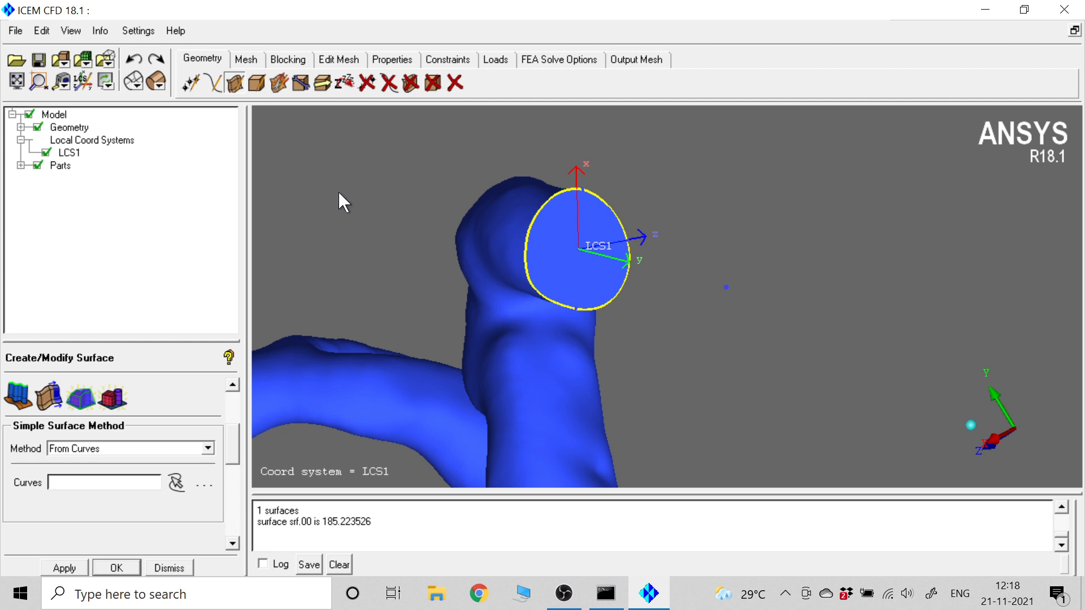
Create a point at X 7.68, Y 30, Z 0 in the opening's local coordinate system
left_click(193, 85)
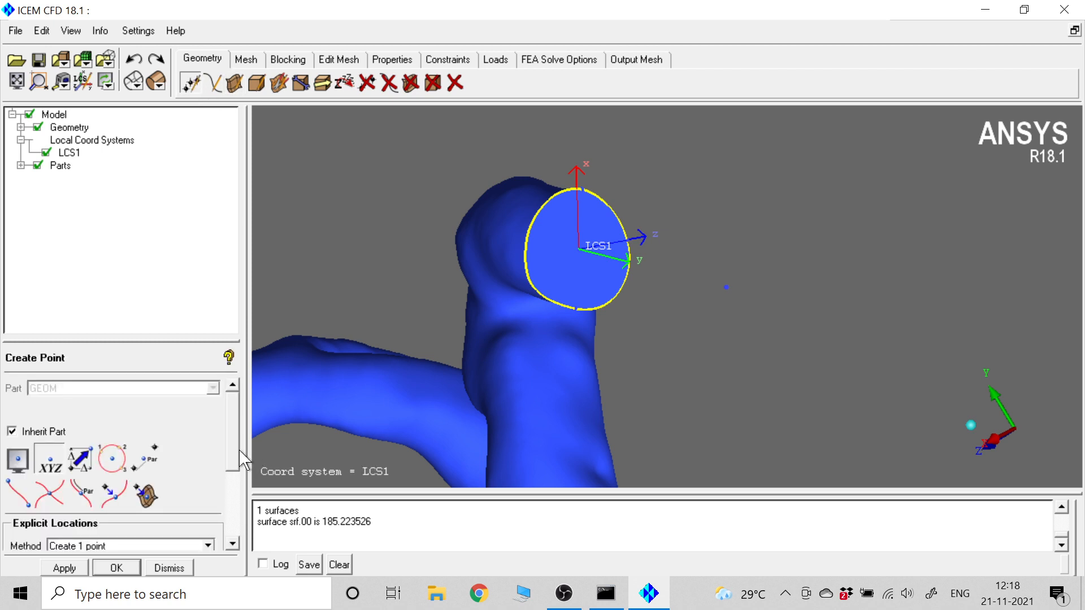
left_click_drag(234, 448, 237, 513)
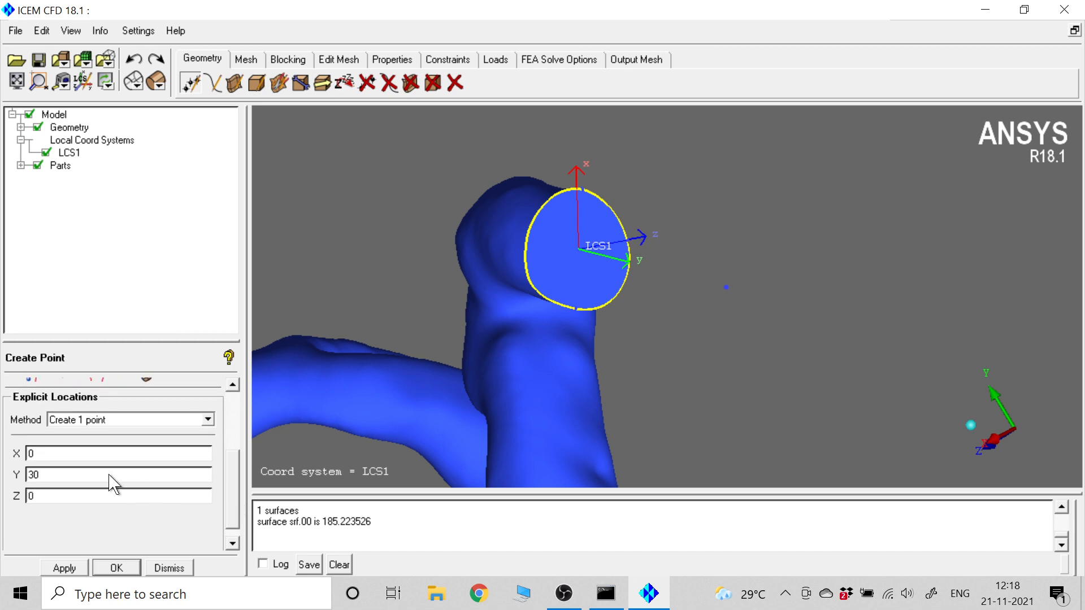
left_click(51, 453)
double_click(51, 453)
type("7.68")
left_click(72, 571)
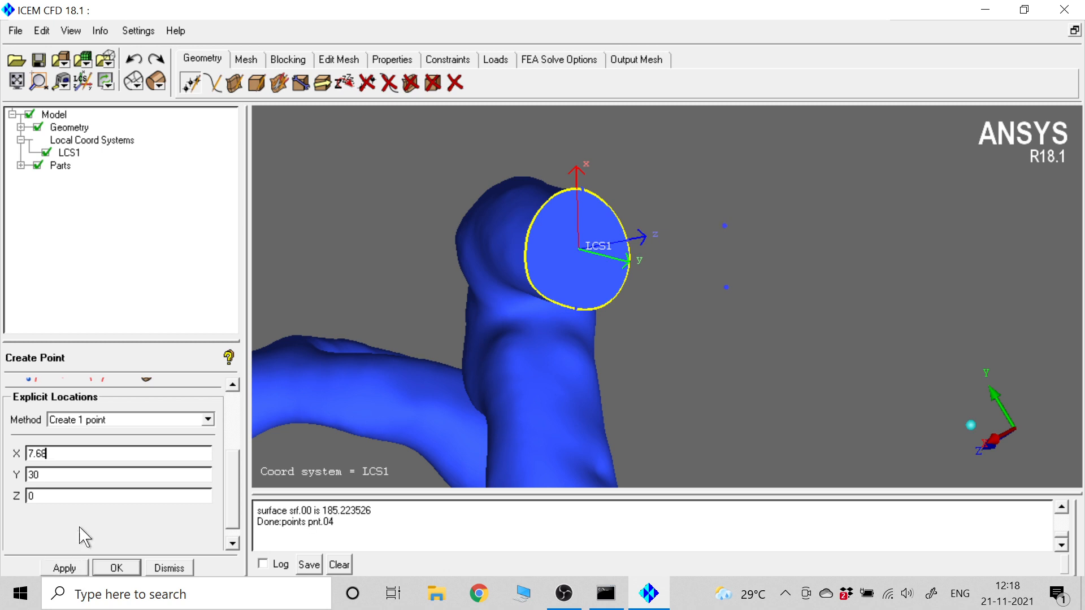
Create another point at X 0, Y 30, Z 7.68 in the local coordinate system and close the point settings
triple_click(74, 454)
type("0")
left_click(64, 496)
key("BackSpace")
type("7.68")
left_click(62, 569)
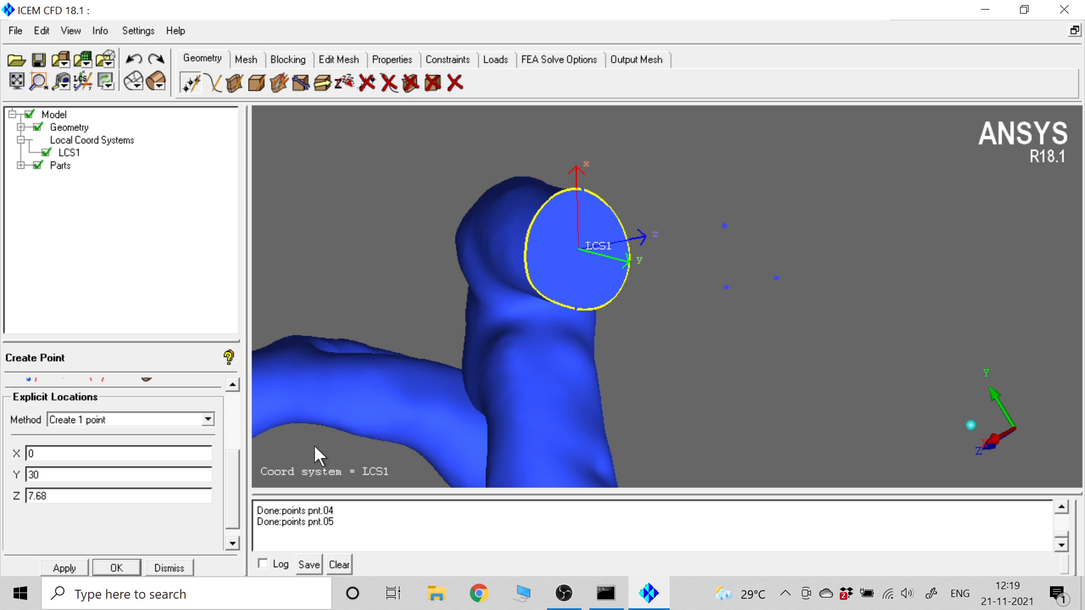
left_click(168, 568)
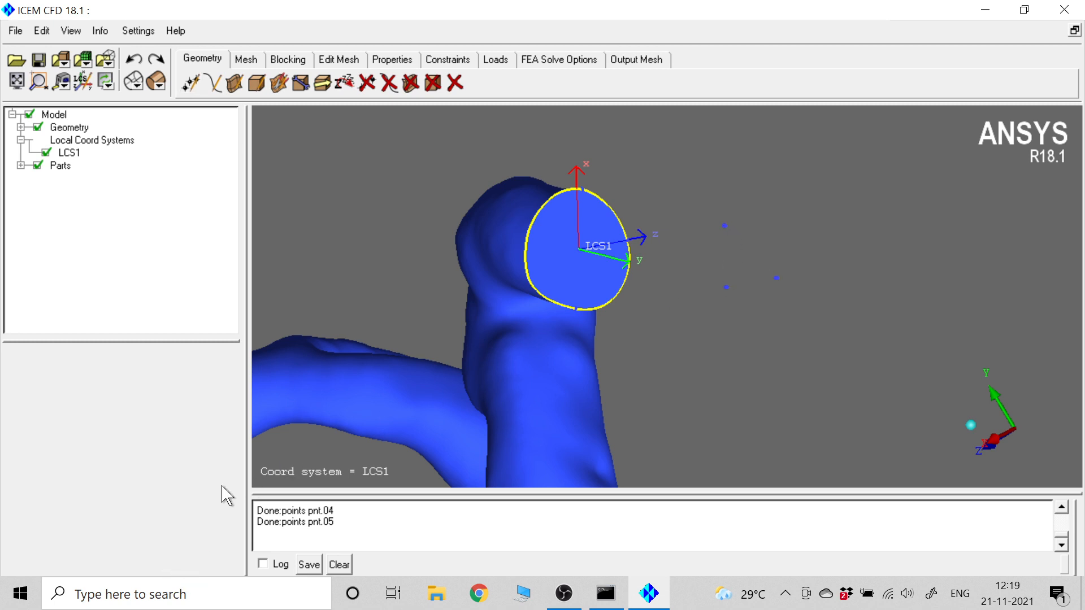
Create a circle centred on the offset point at Y 30, passing through the two points 7.68 away from it
left_click(215, 83)
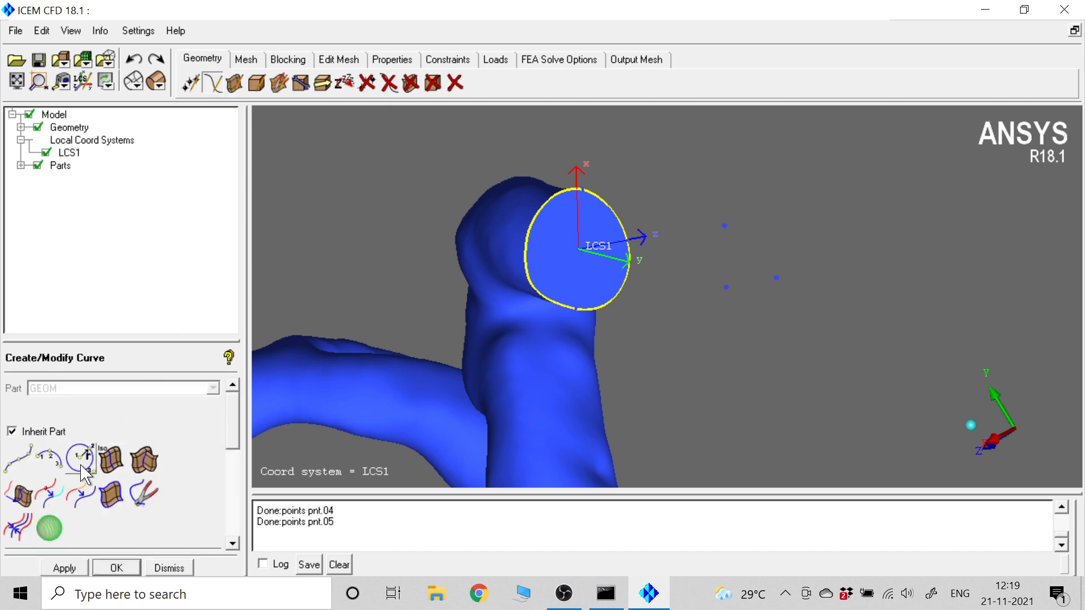
left_click(81, 465)
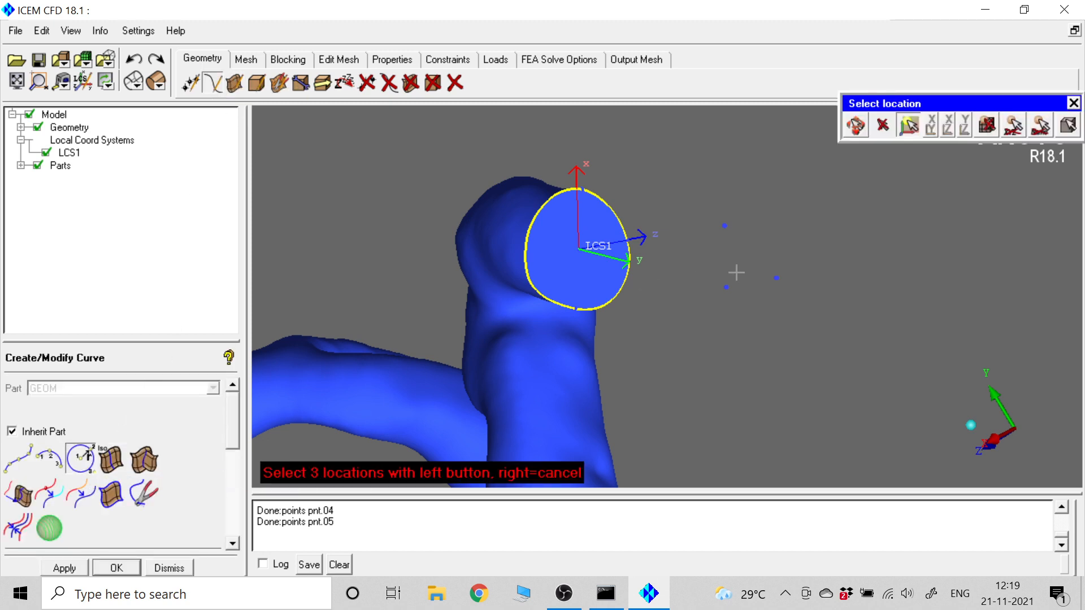
left_click(729, 288)
left_click(723, 224)
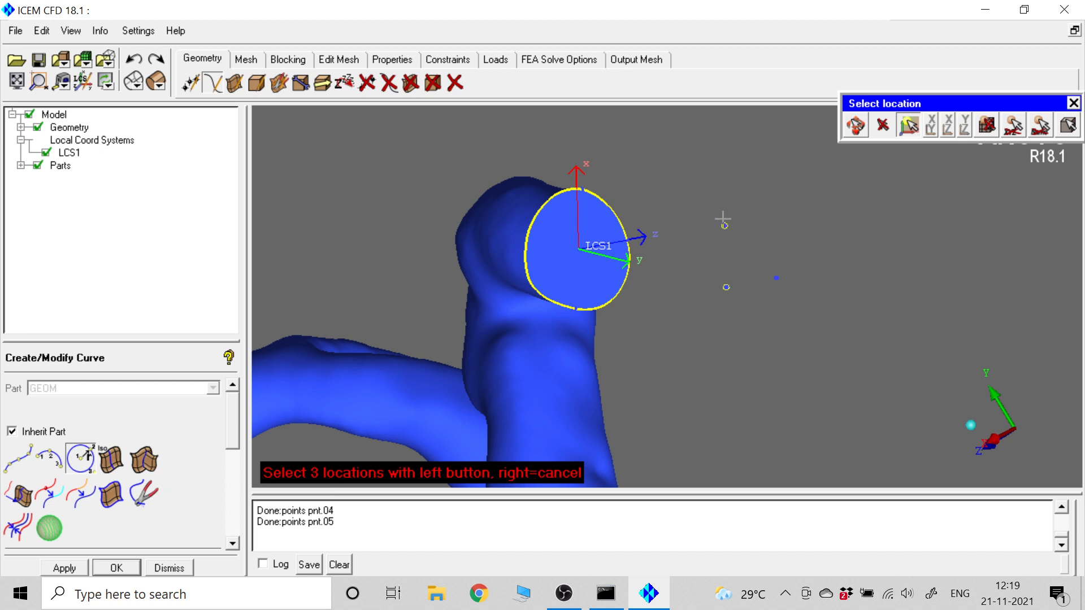
left_click(775, 279)
right_click(883, 229)
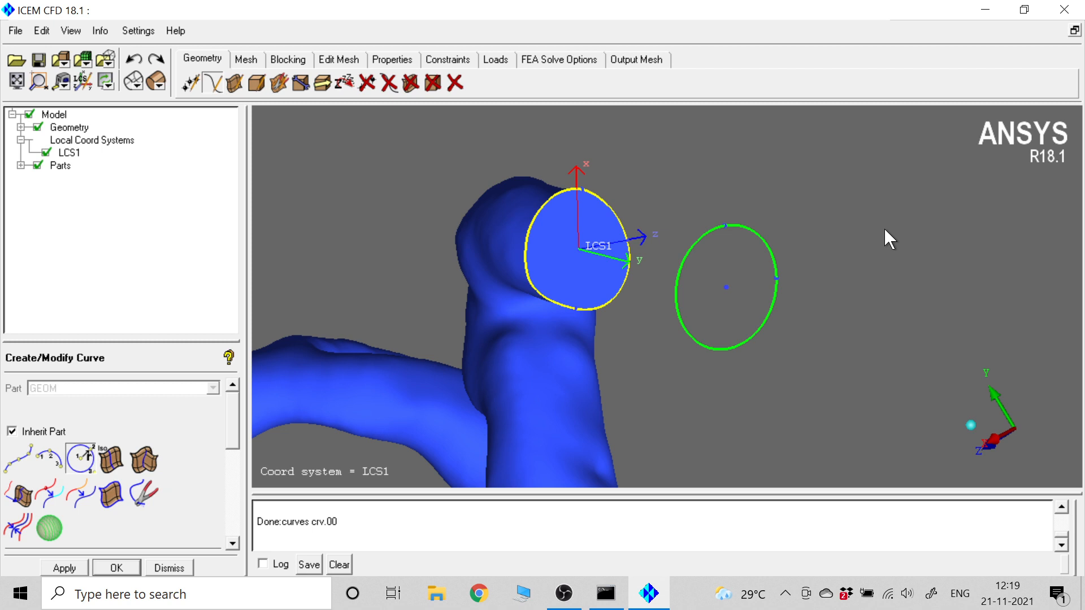
Loft a surface between the upper opening's boundary curve and the offset circle, with a tolerance of 0.1
left_click_drag(877, 353, 998, 323)
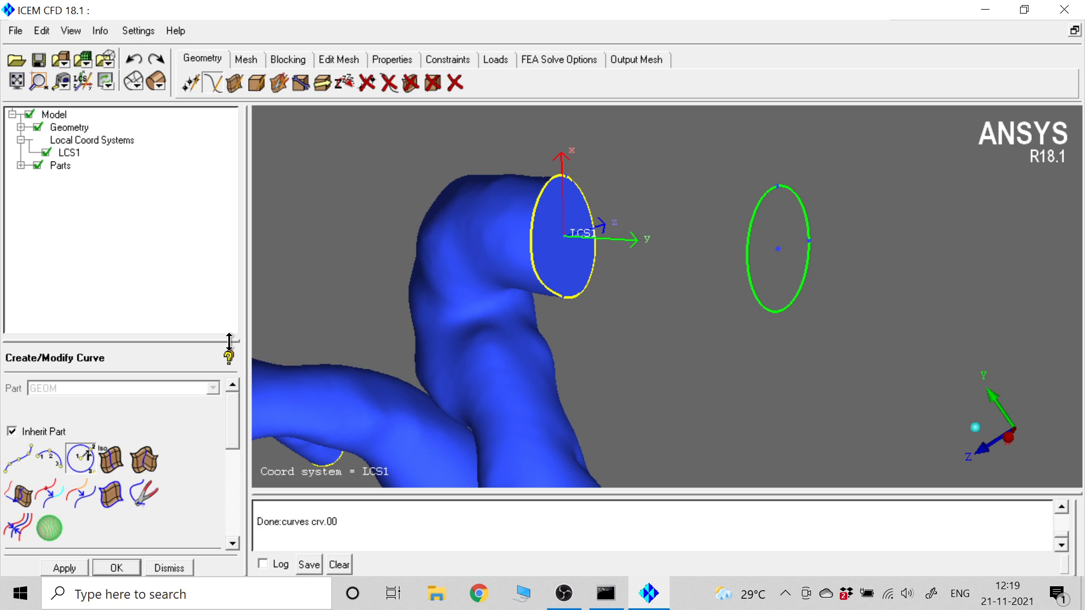
left_click(235, 83)
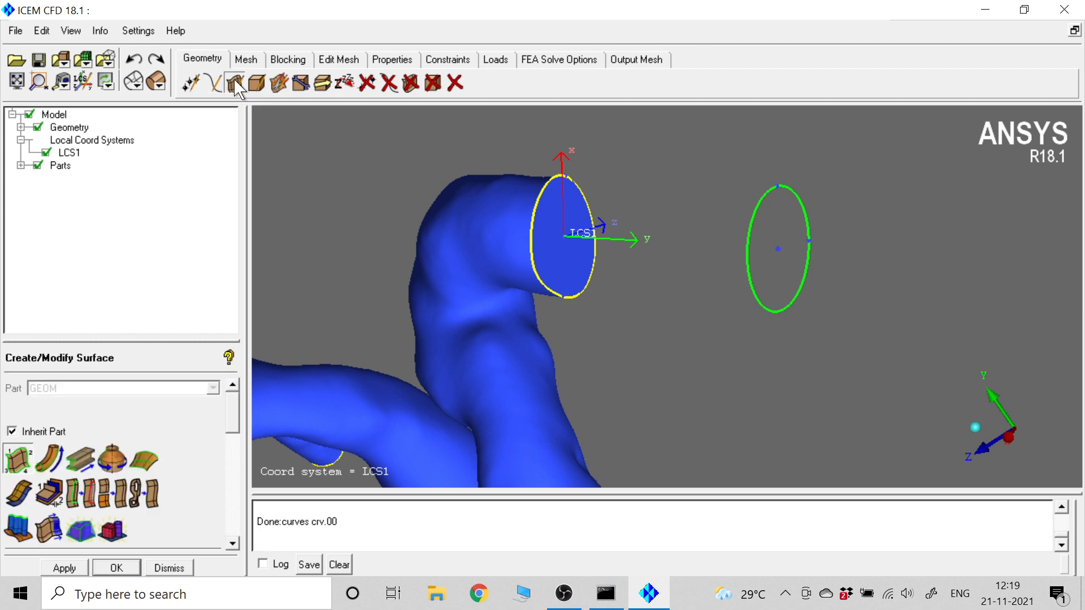
left_click(139, 461)
left_click_drag(232, 413, 237, 449)
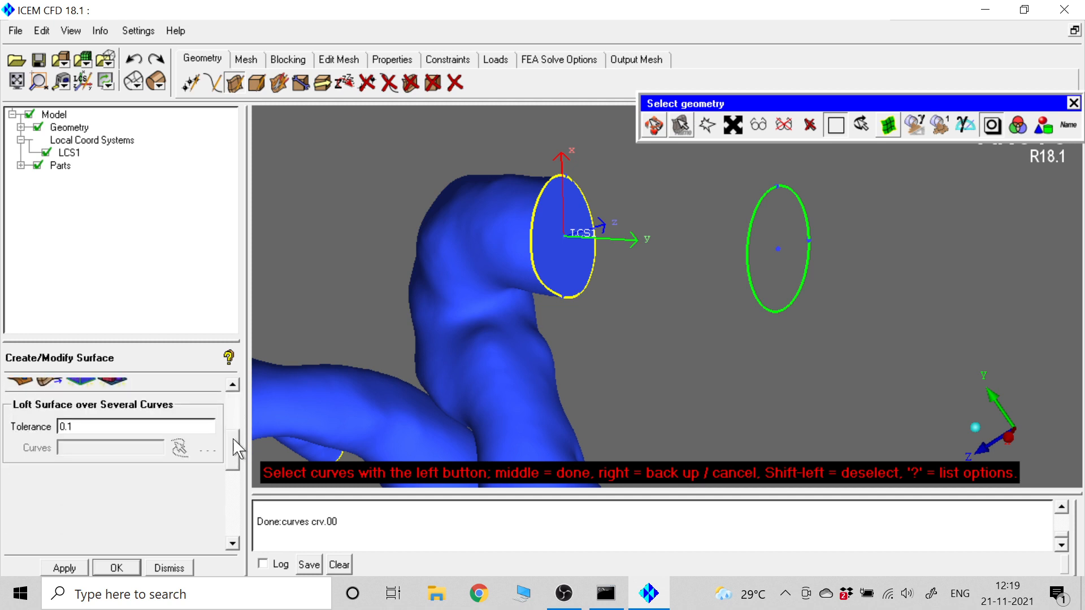
left_click(538, 206)
left_click(757, 209)
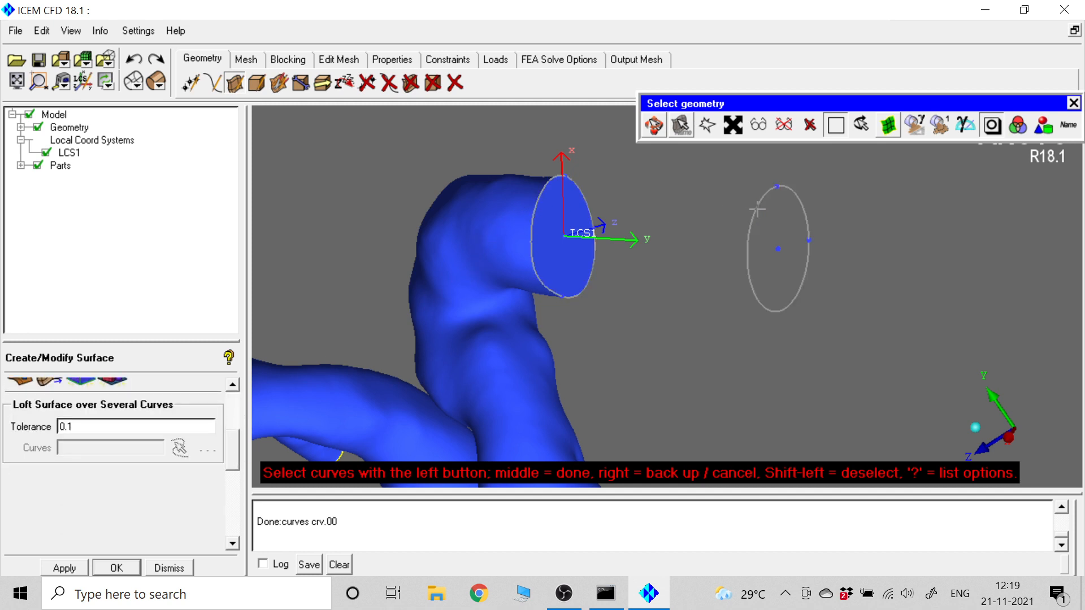
middle_click(910, 235)
middle_click(911, 235)
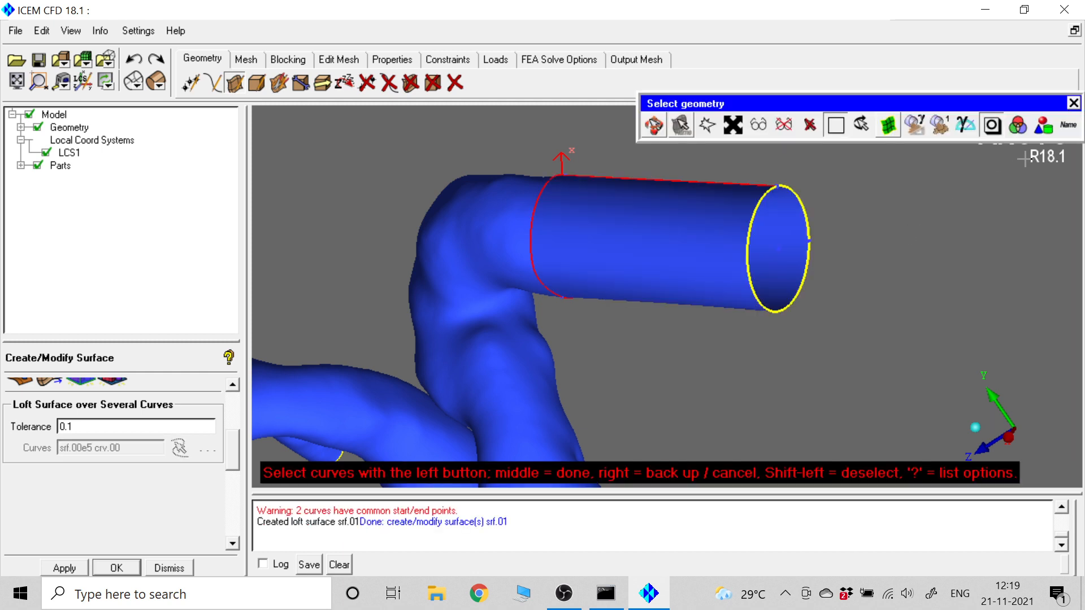
left_click(1073, 103)
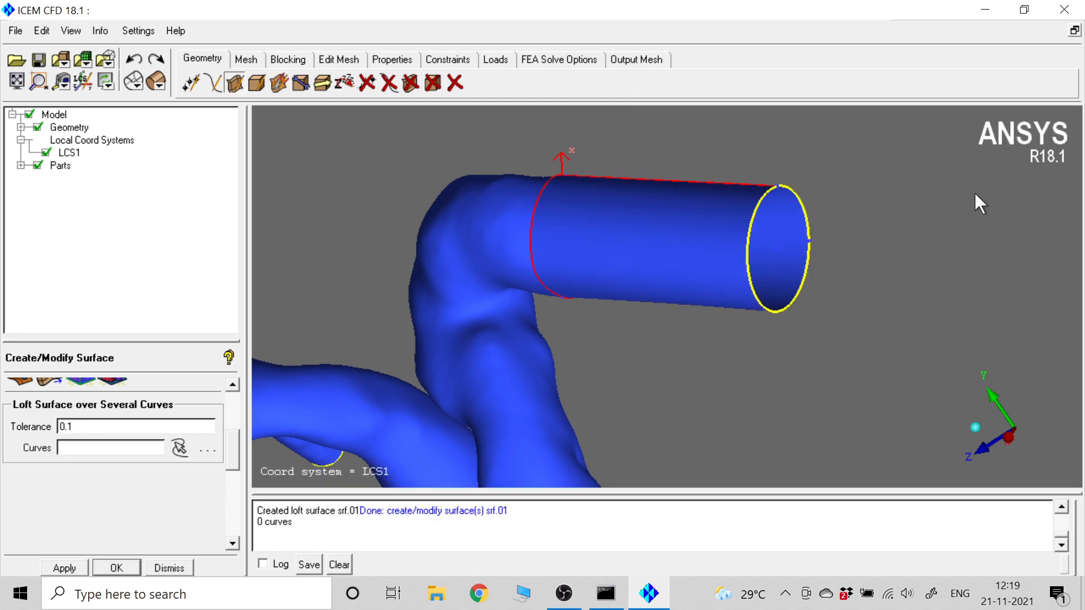
Delete the cap surface inside the junction between the vessel's upper opening and the lofted extension
left_click_drag(975, 194, 699, 321)
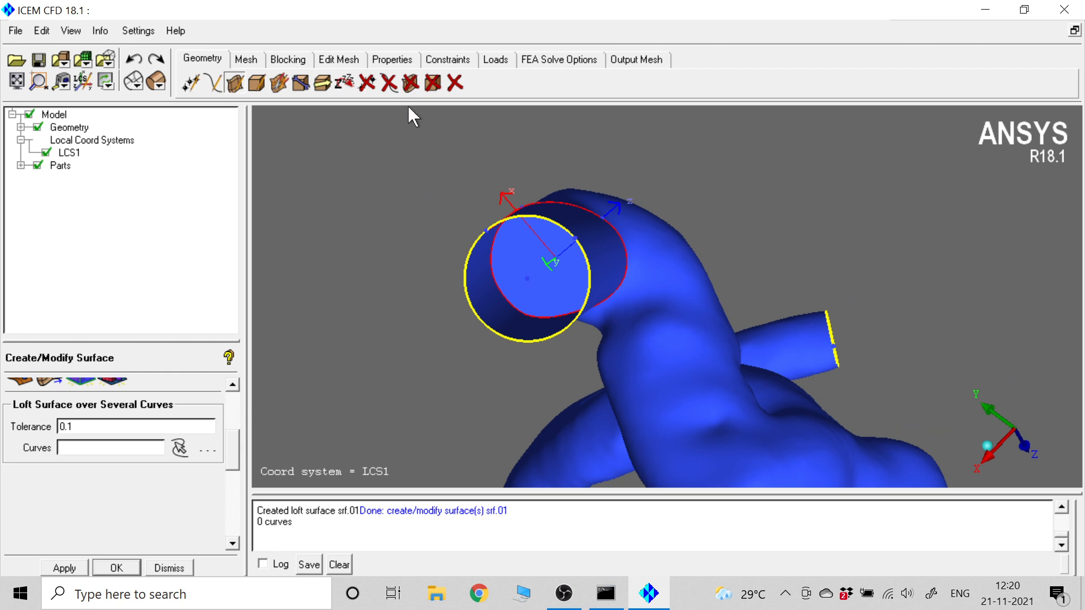
left_click(418, 90)
left_click(516, 283)
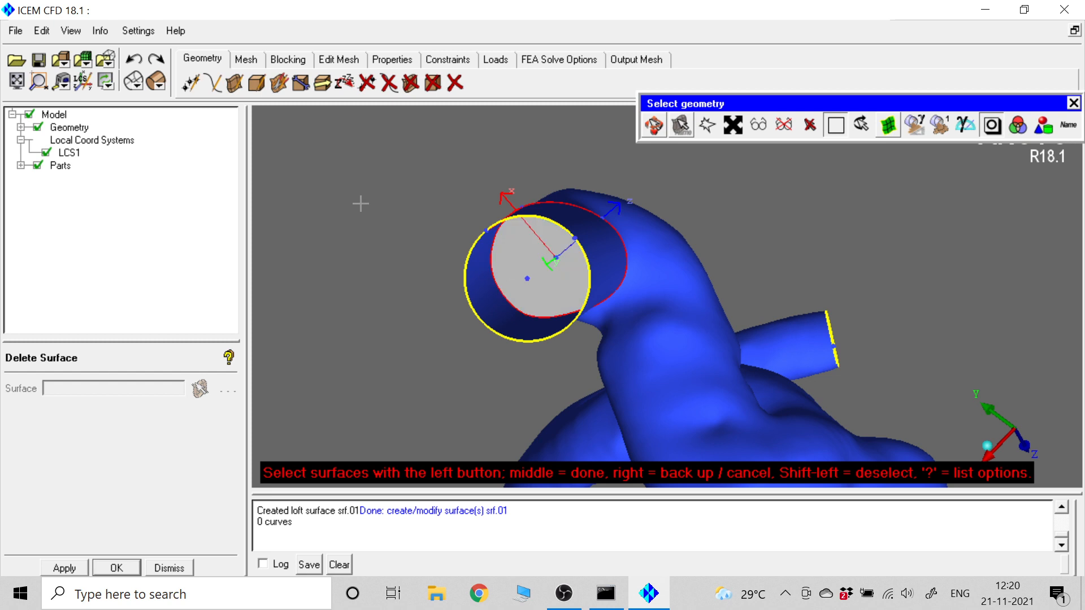
middle_click(360, 203)
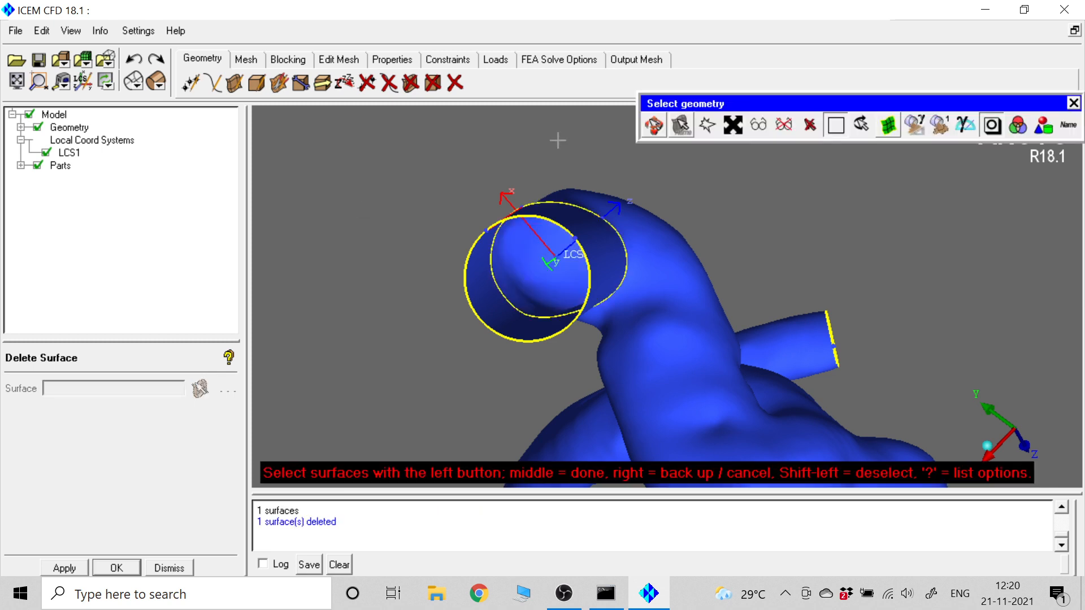
left_click(1072, 103)
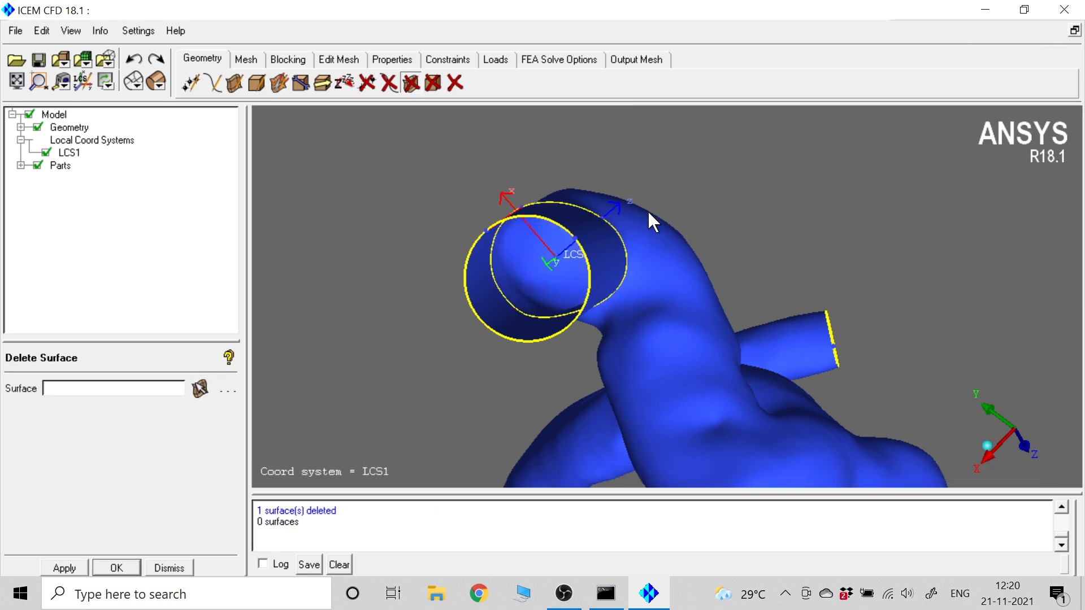
left_click_drag(648, 220, 456, 265)
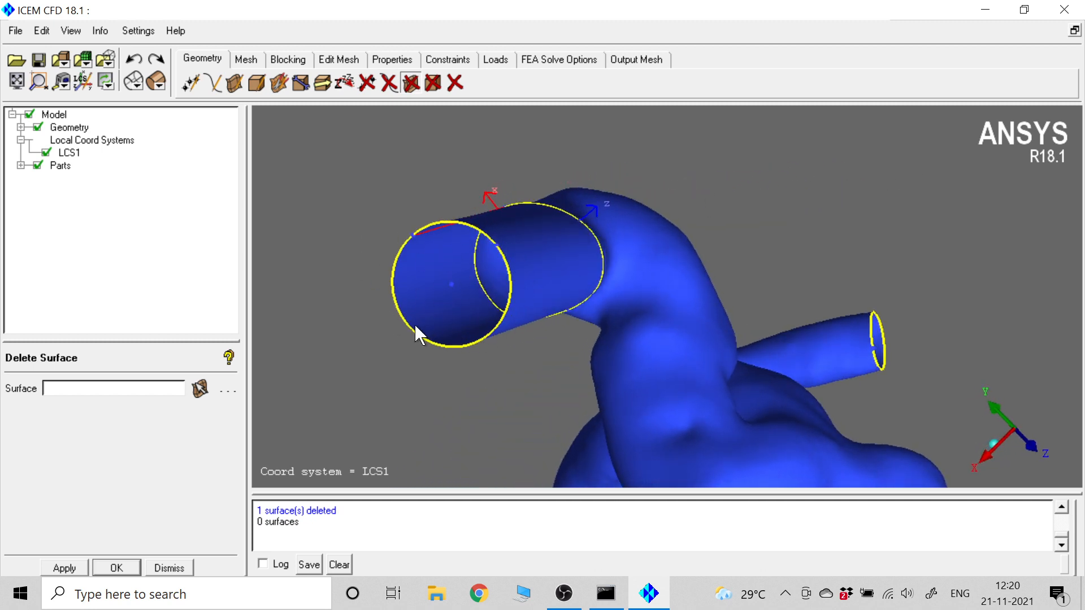
left_click_drag(503, 343, 446, 402)
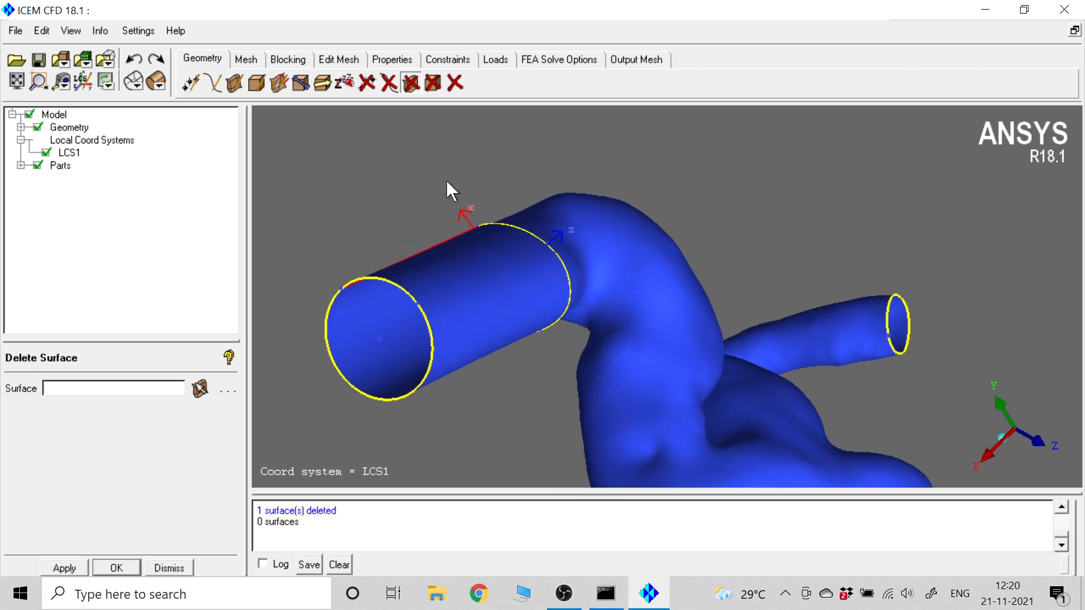
Try to cap the open end of the extension with a simple surface from its end circle, using the From Curves method
left_click(239, 84)
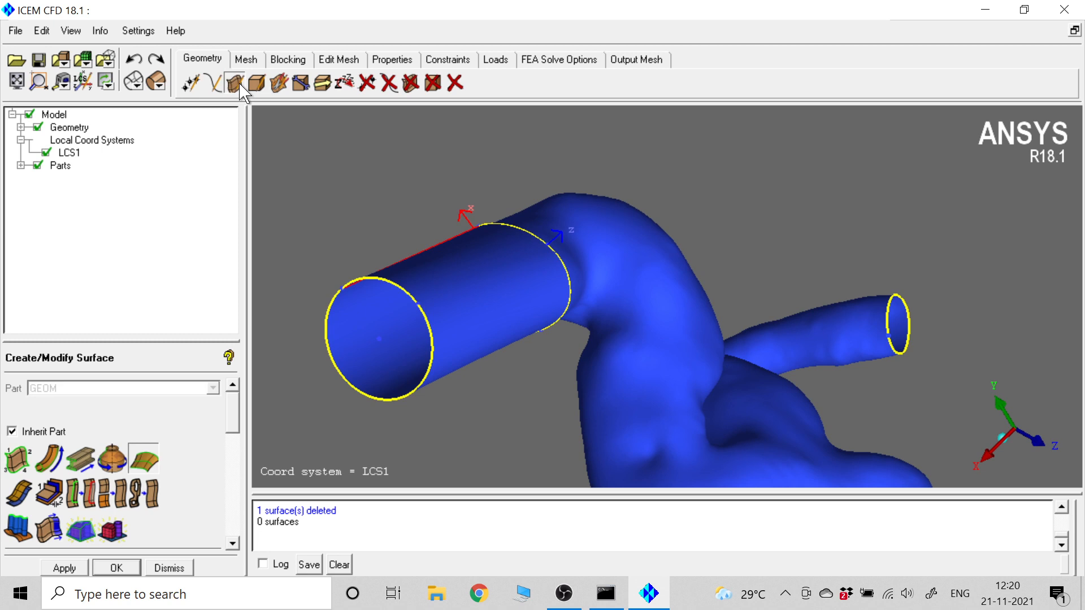
left_click(17, 460)
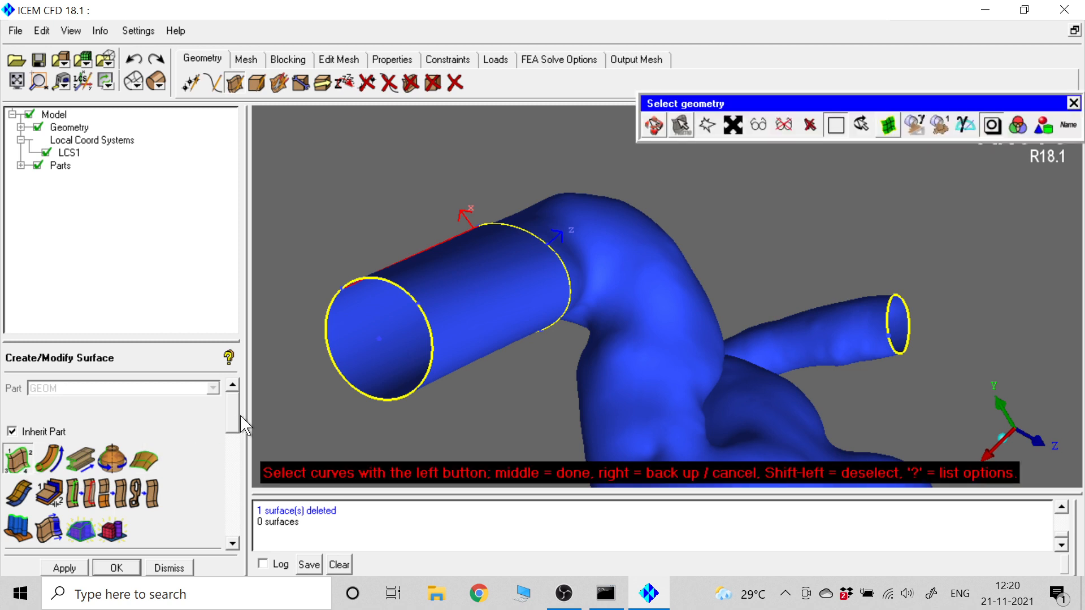
left_click_drag(236, 417, 230, 448)
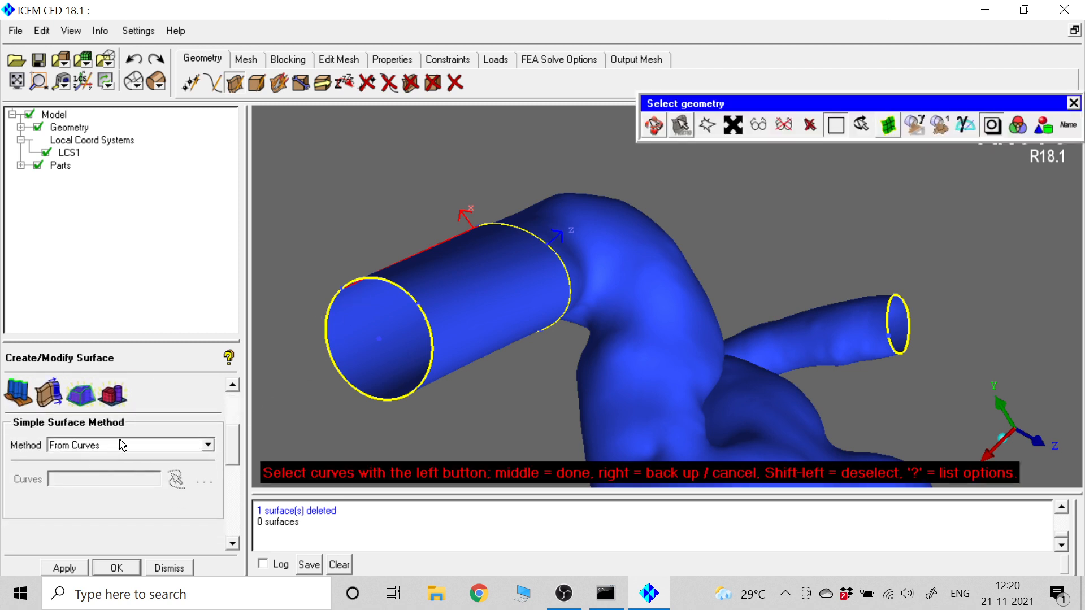
left_click(379, 284)
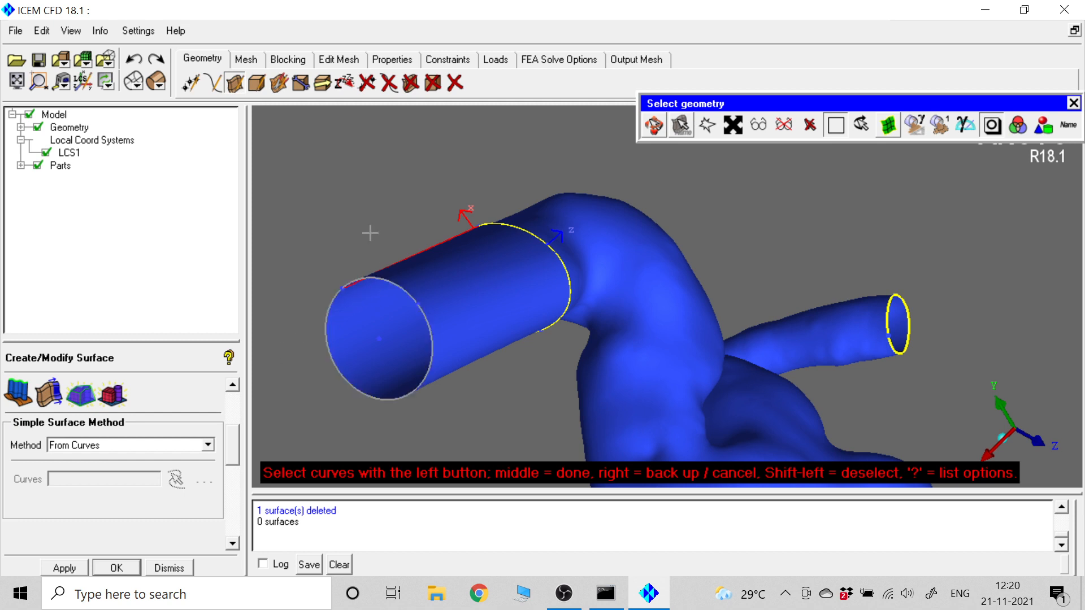
middle_click(365, 203)
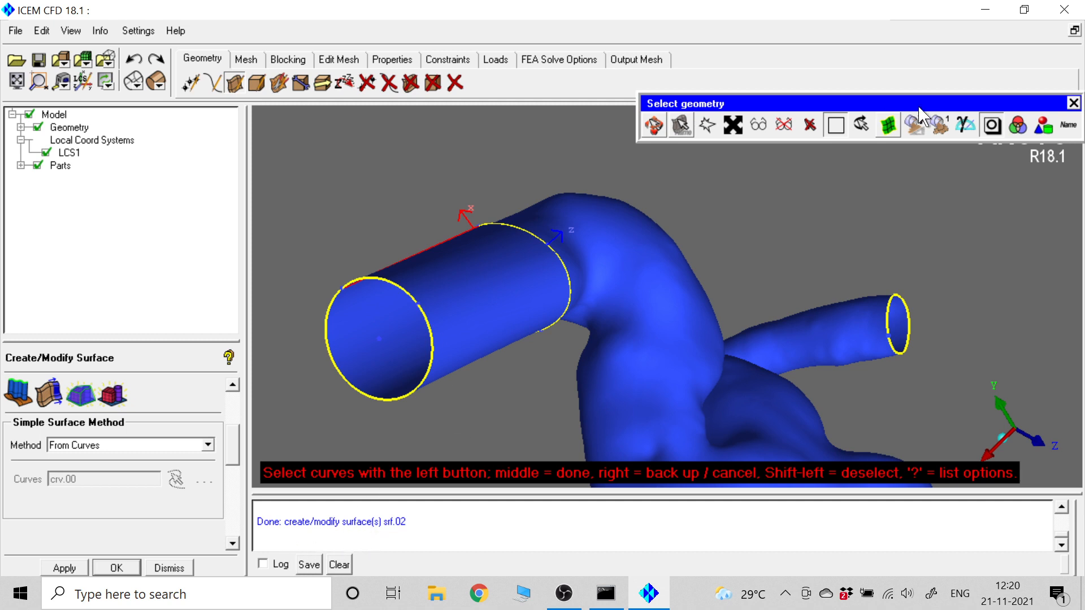
left_click(1073, 104)
left_click_drag(548, 318, 624, 307)
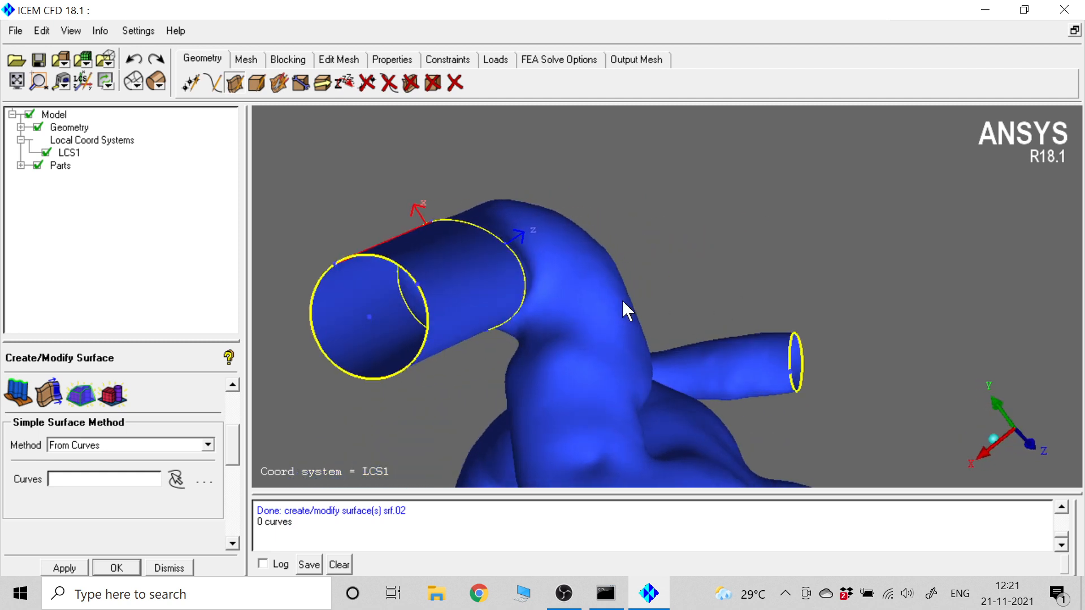
Cap the extension's open end with a surface from its end circle, using the From 2-4 Curves method with a tolerance of 0.01
left_click(208, 445)
left_click(175, 460)
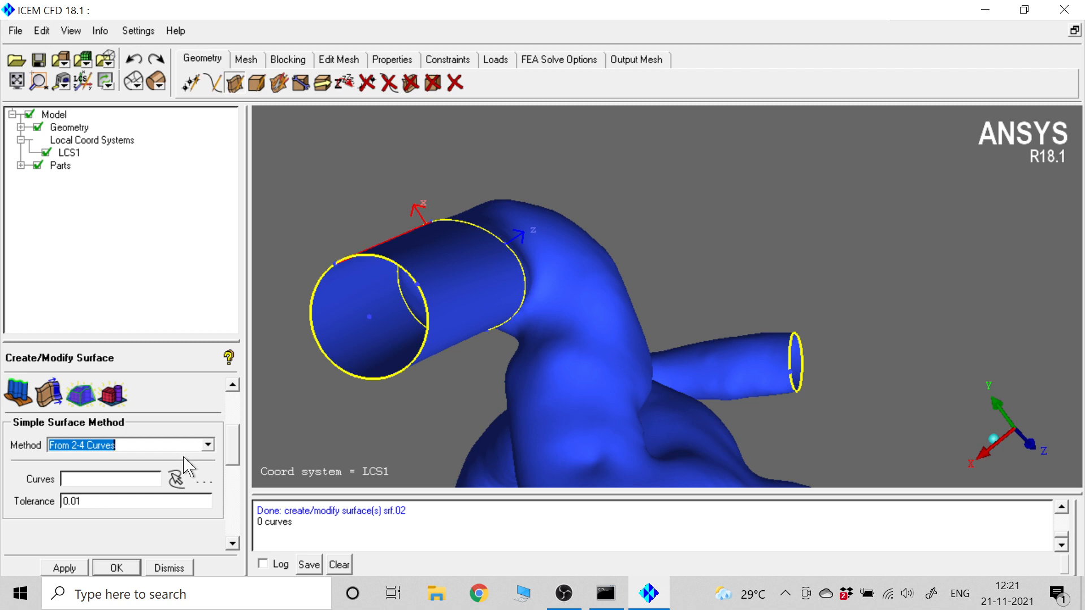
left_click(187, 474)
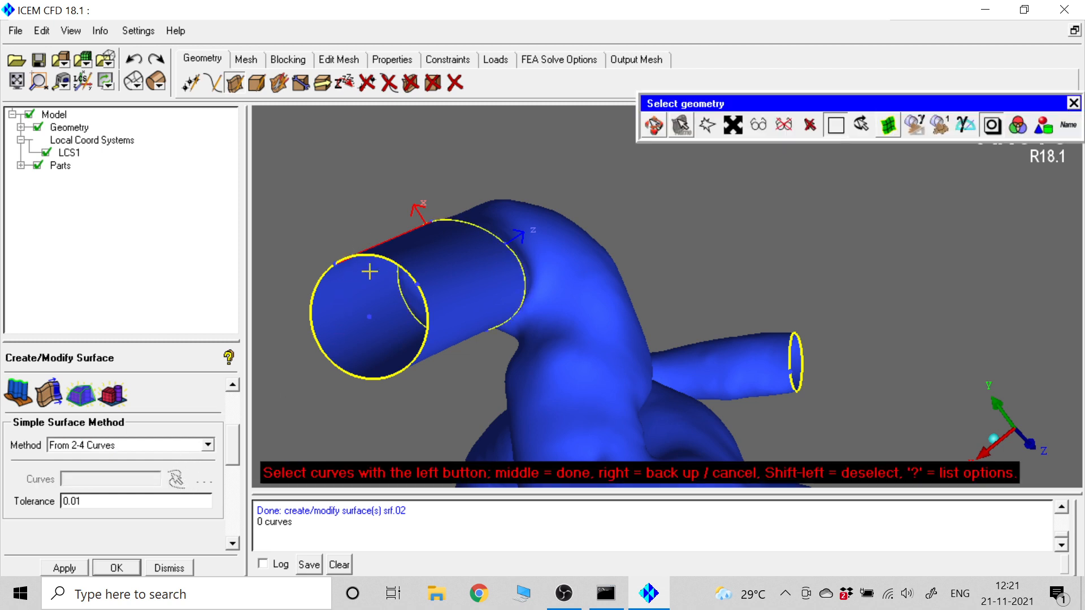
left_click(305, 303)
middle_click(287, 180)
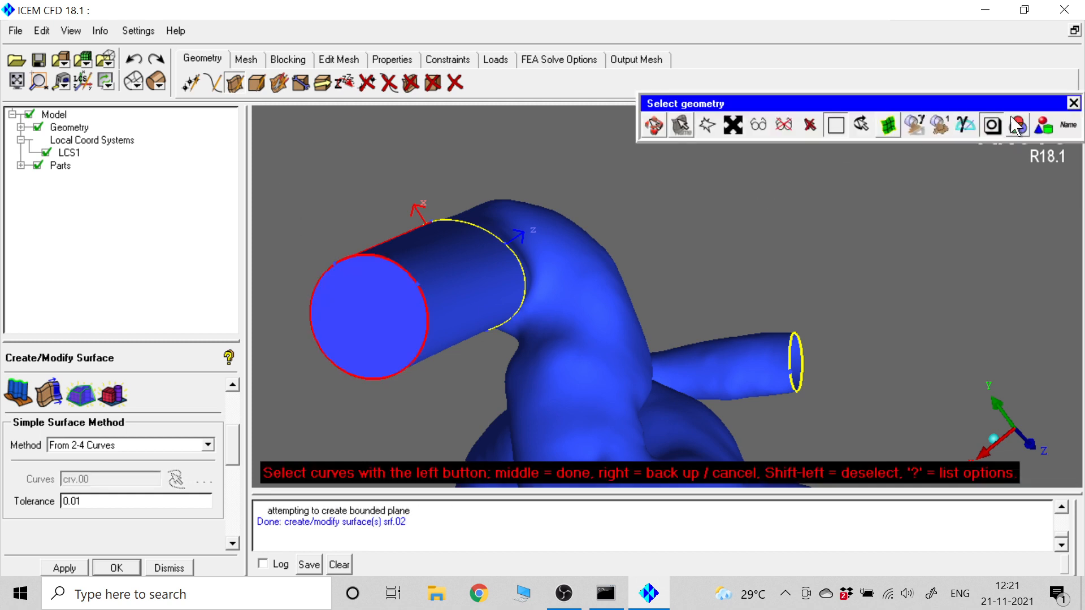
left_click(1073, 102)
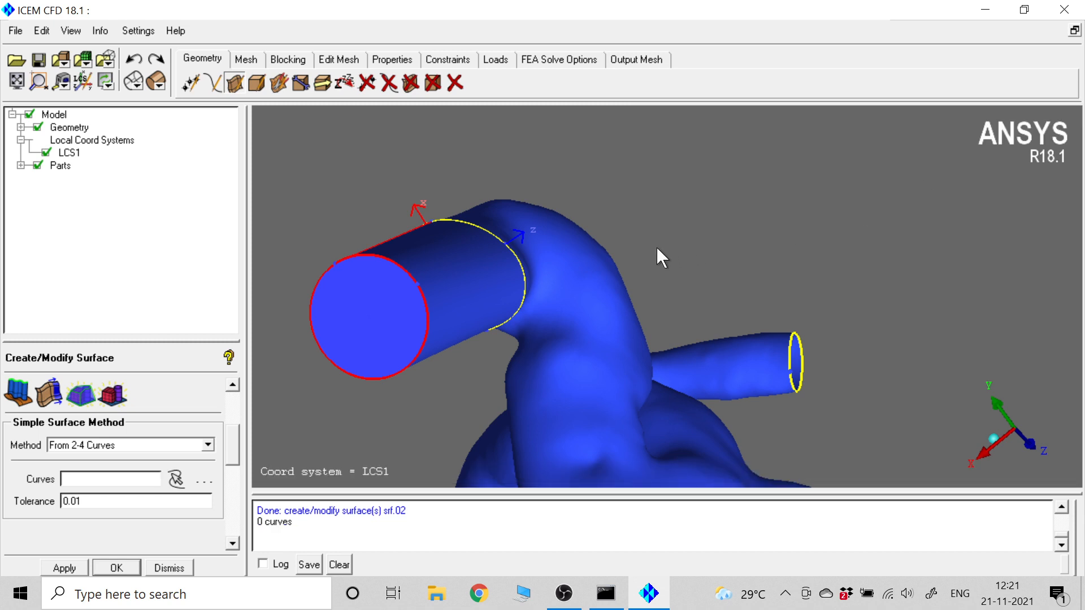
left_click_drag(656, 246, 868, 173)
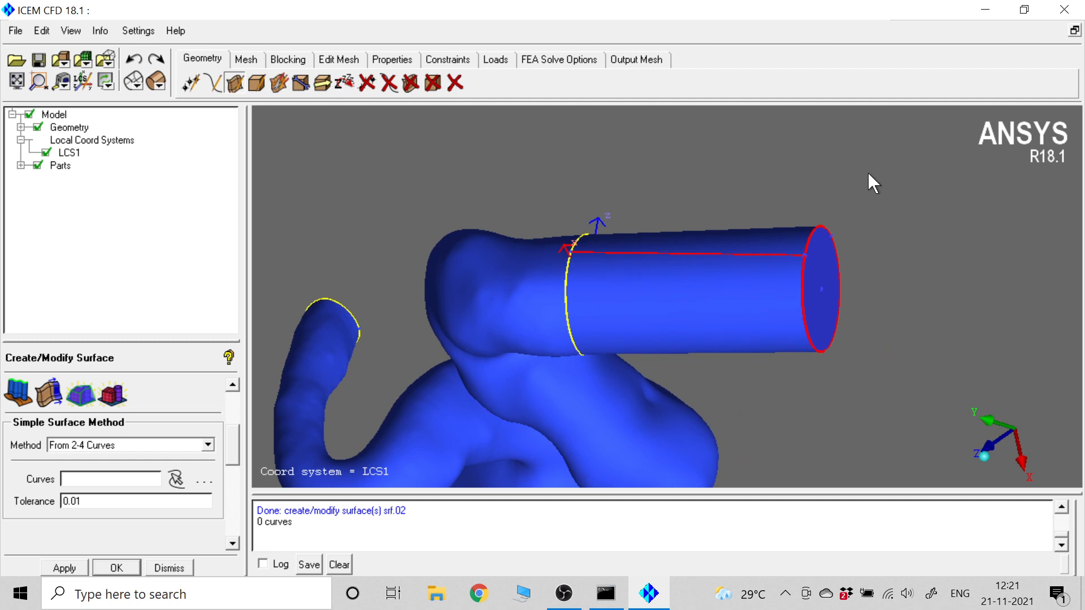
left_click_drag(896, 218, 802, 335)
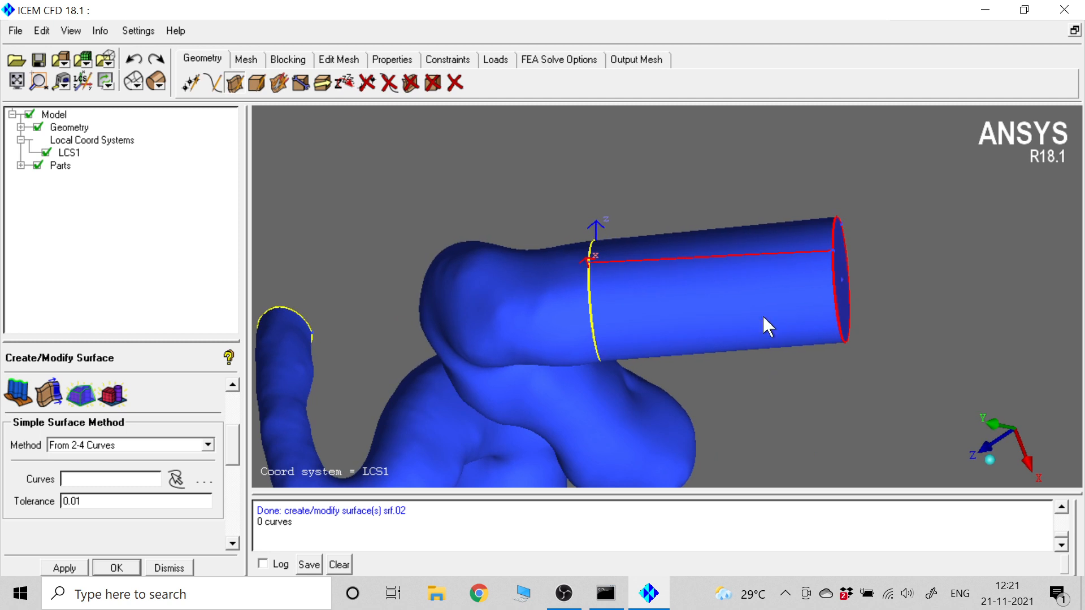
Delete the straight seam curve running along the side of the lofted extension
left_click(386, 89)
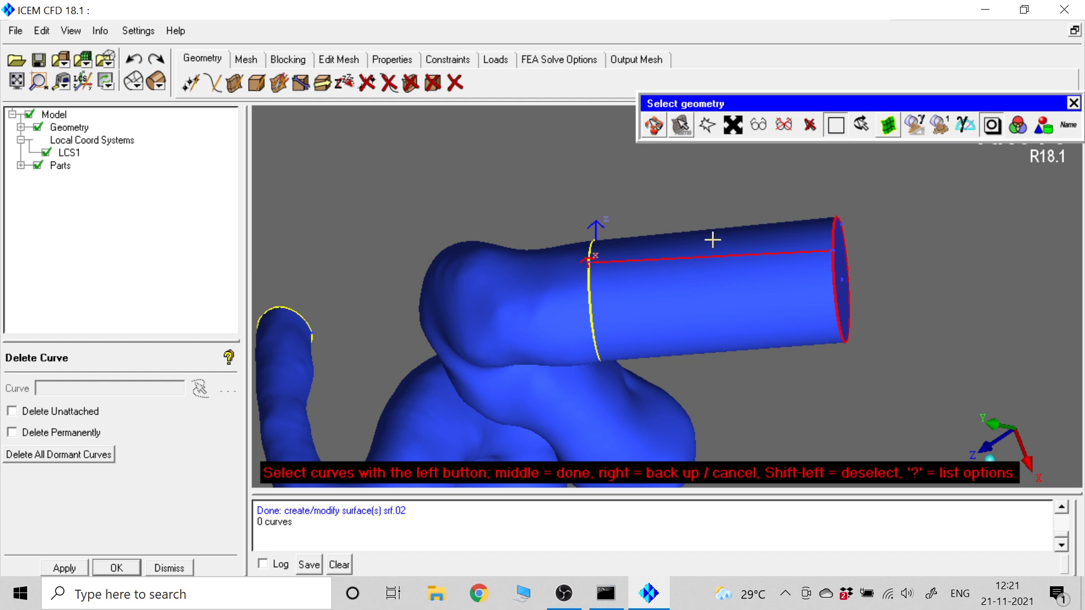
left_click(674, 256)
middle_click(563, 174)
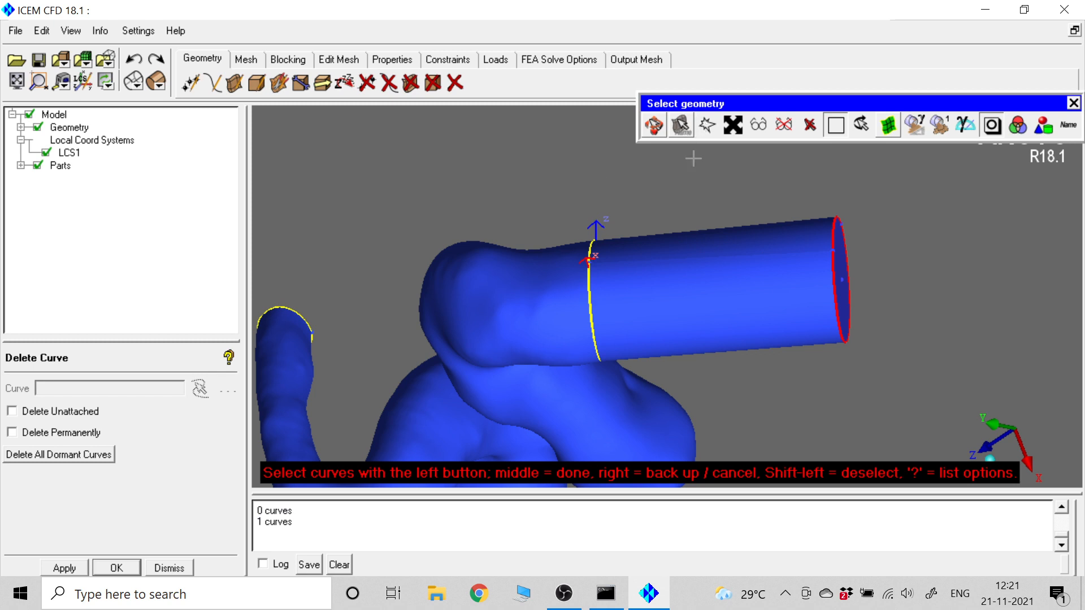
left_click(1073, 103)
left_click_drag(892, 226, 610, 265)
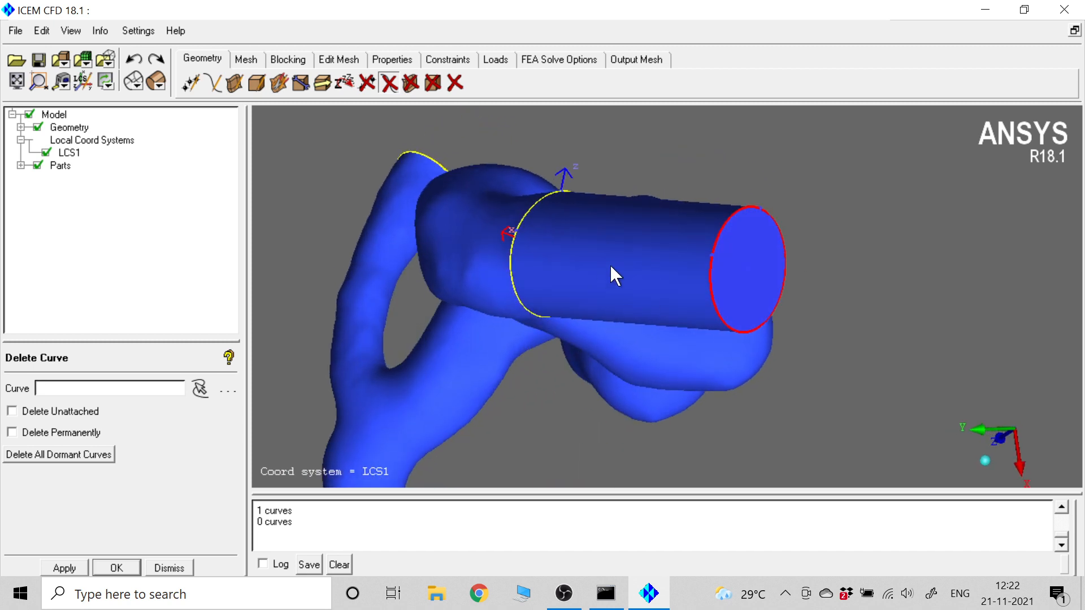
left_click_drag(562, 337, 648, 242)
left_click_drag(755, 271, 686, 289)
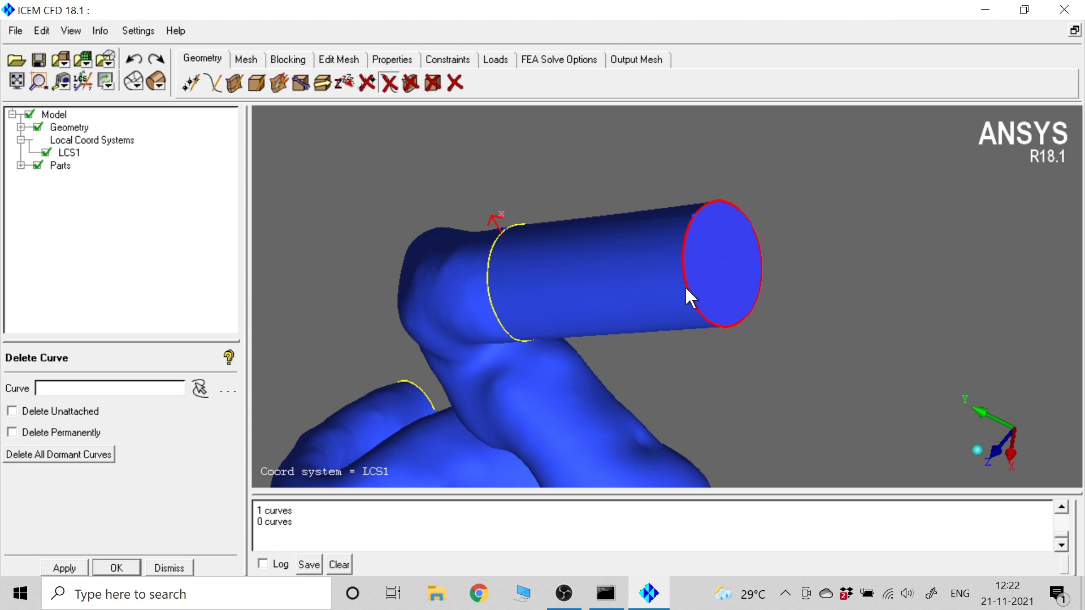
left_click_drag(684, 286, 375, 368)
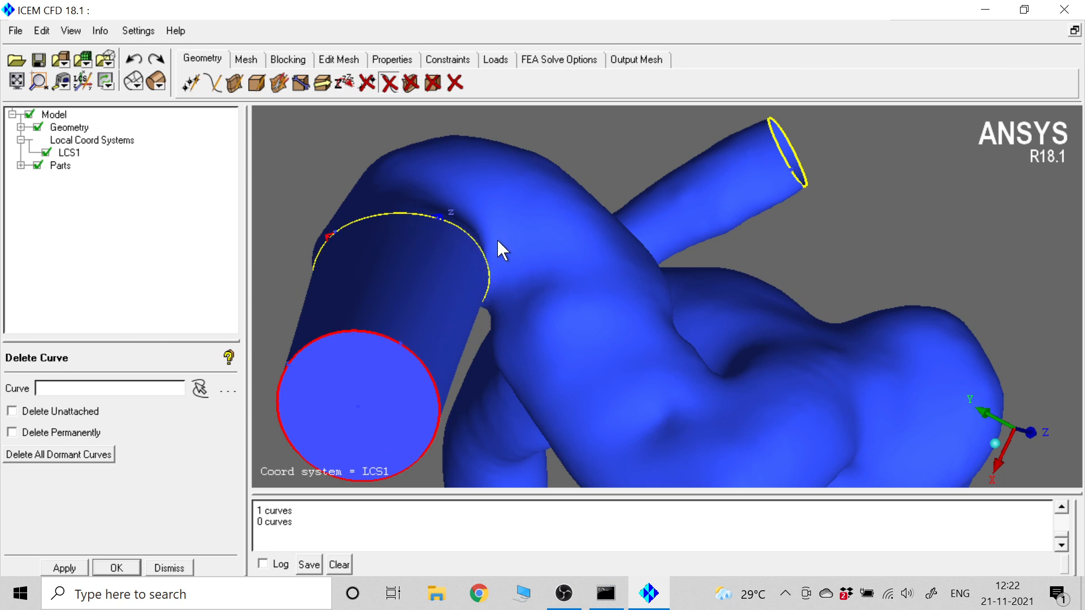
left_click_drag(497, 239, 645, 216)
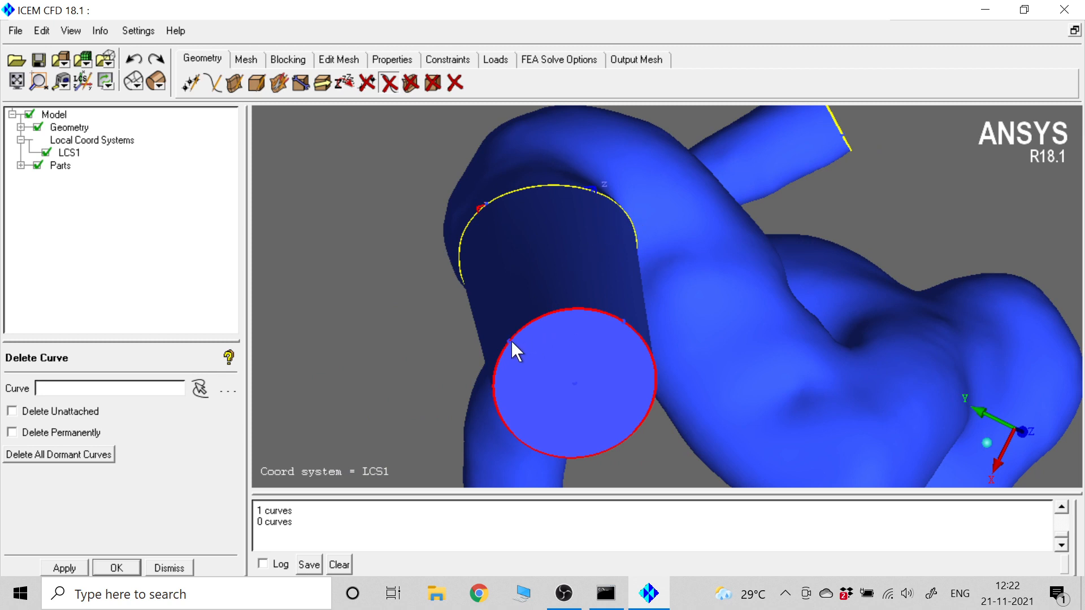
Undo the seam curve deletion and examine the extension between the vessel junction and its capped end
left_click(134, 59)
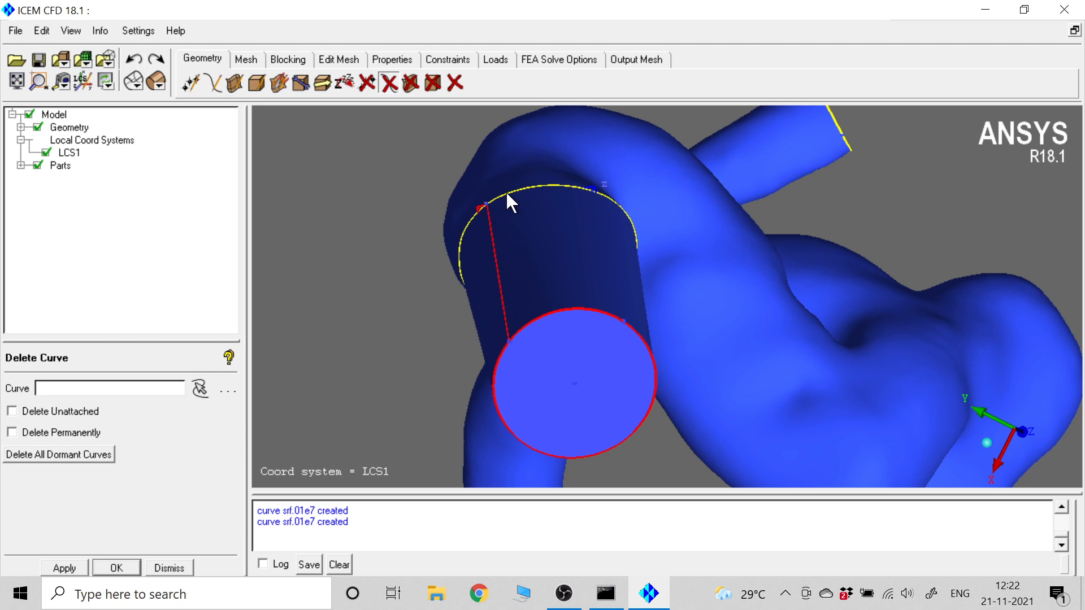
left_click_drag(452, 332, 488, 358)
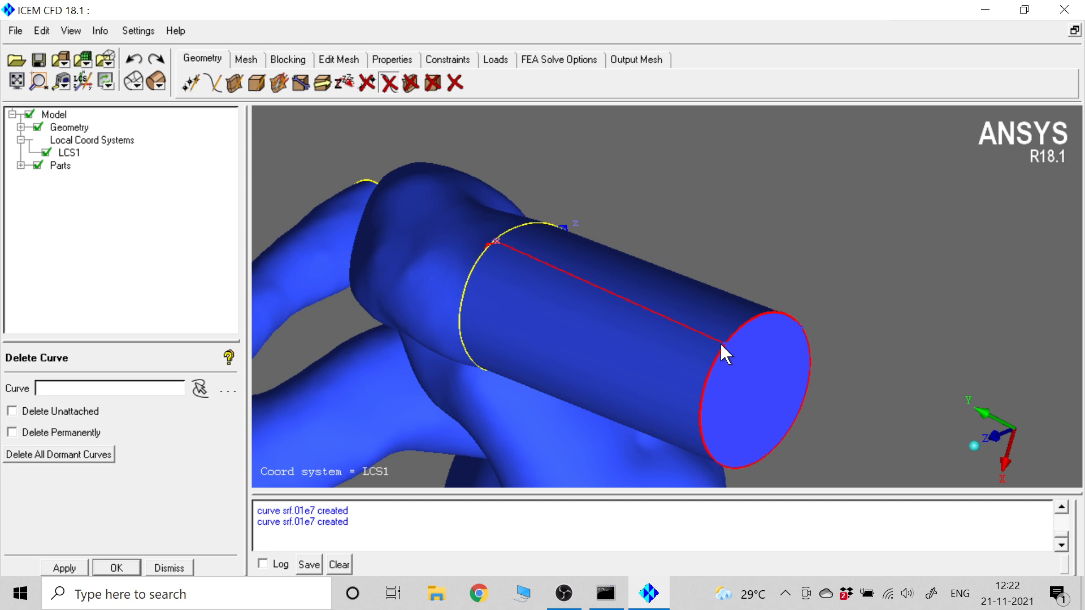
left_click_drag(720, 344, 520, 372)
middle_click_drag(541, 351, 477, 256)
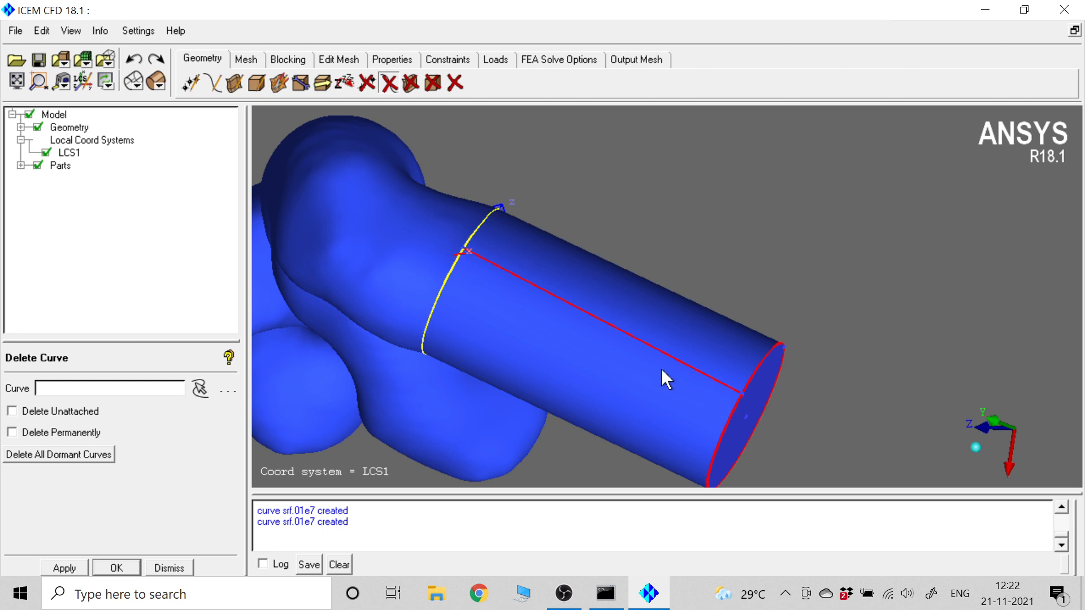
middle_click_drag(719, 285, 719, 248)
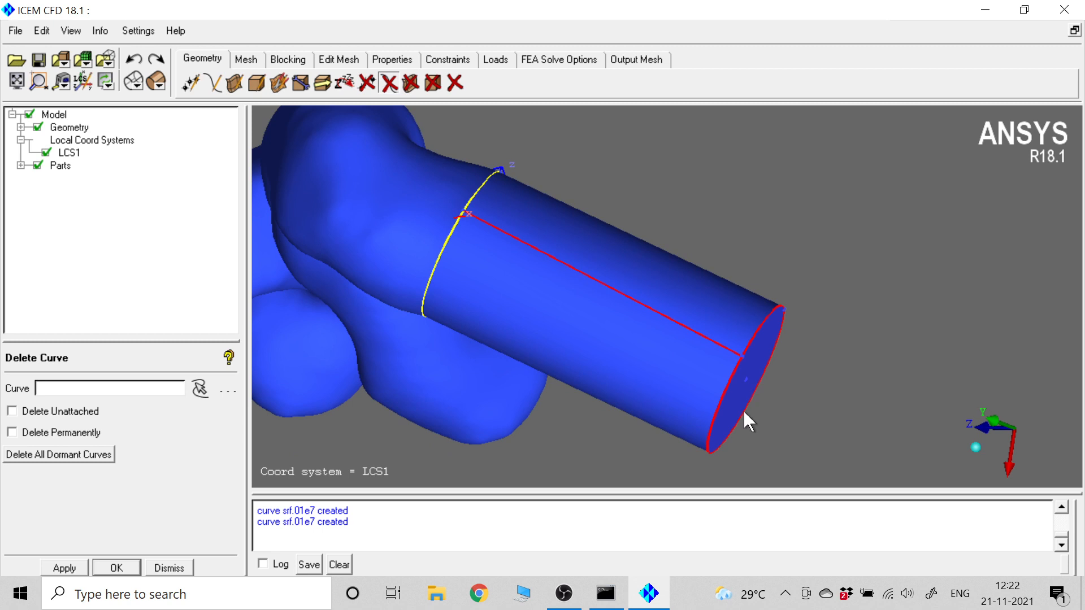
left_click_drag(727, 426, 646, 378)
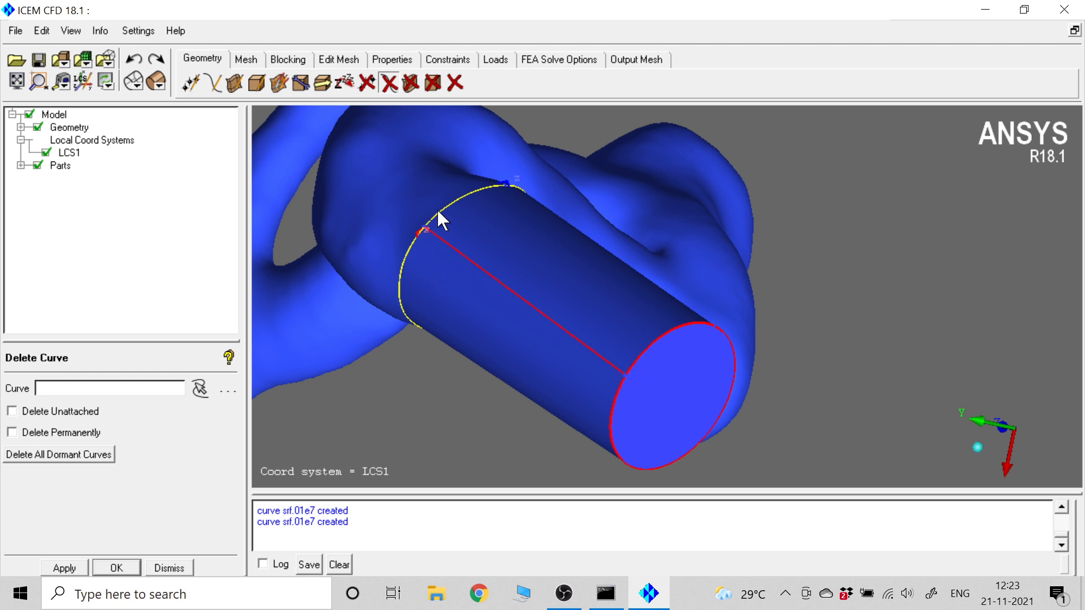
left_click_drag(483, 397, 453, 382)
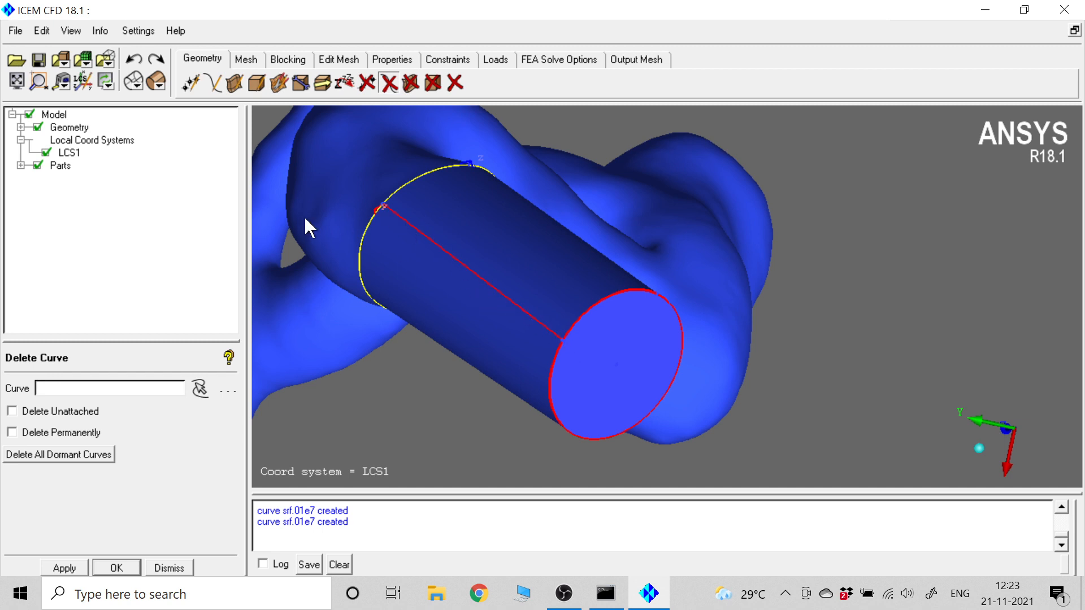
Delete the extension's end cap surface and its lofted side surface
left_click(411, 83)
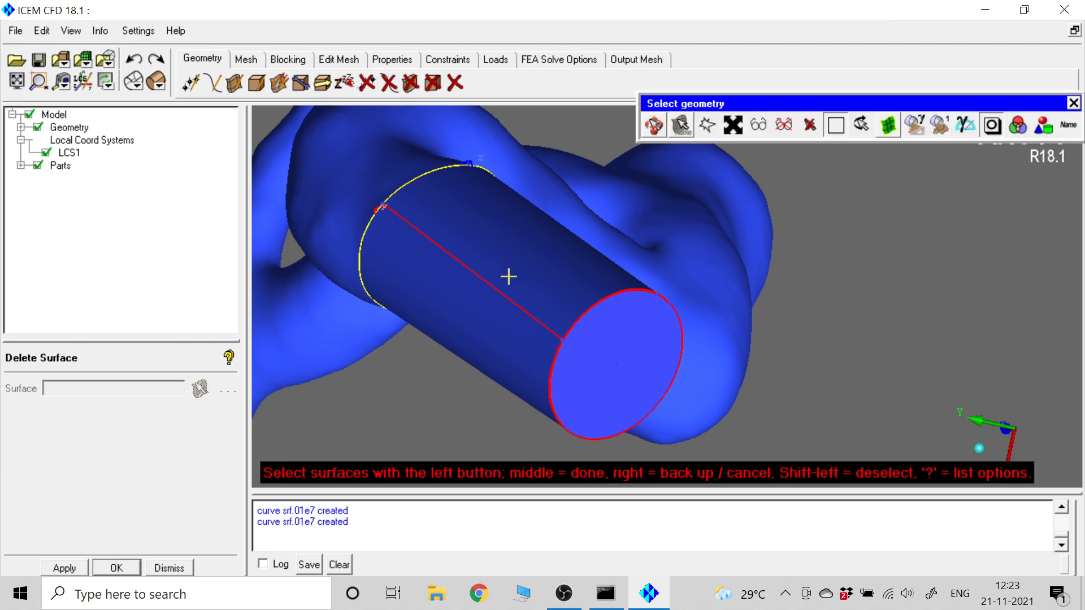
left_click(603, 351)
middle_click(831, 281)
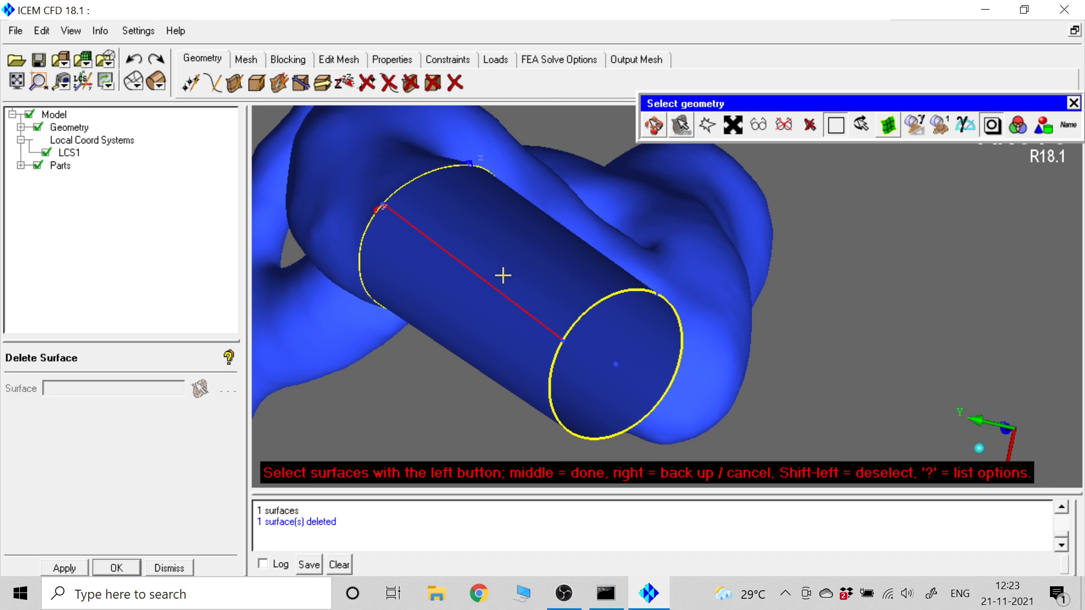
left_click(538, 273)
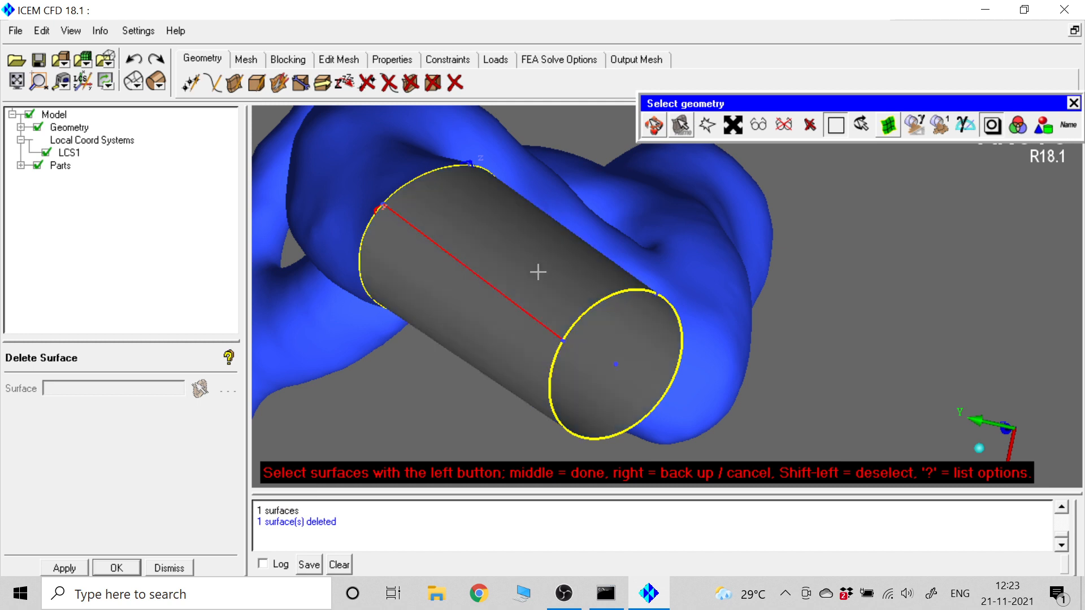
middle_click(825, 223)
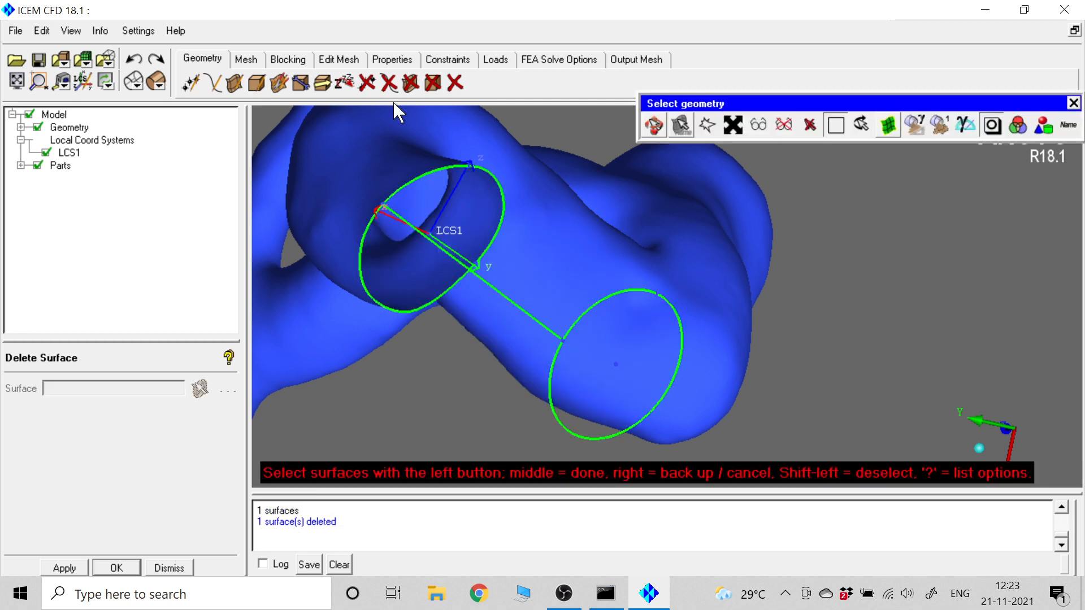
middle_click(507, 305)
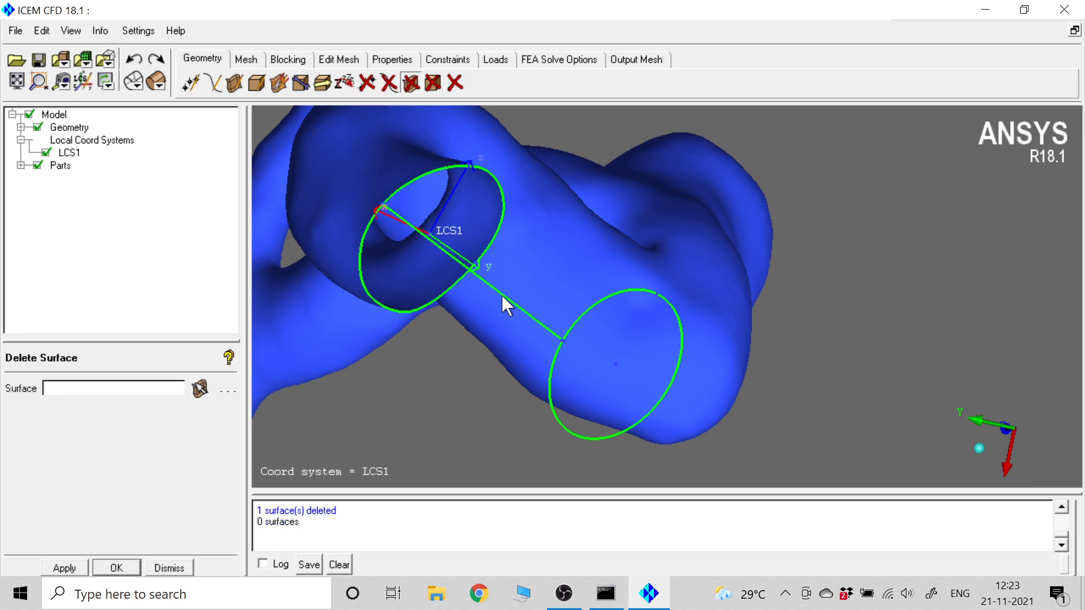
Delete the straight seam curve between the vessel's upper opening and the offset circle
left_click(389, 84)
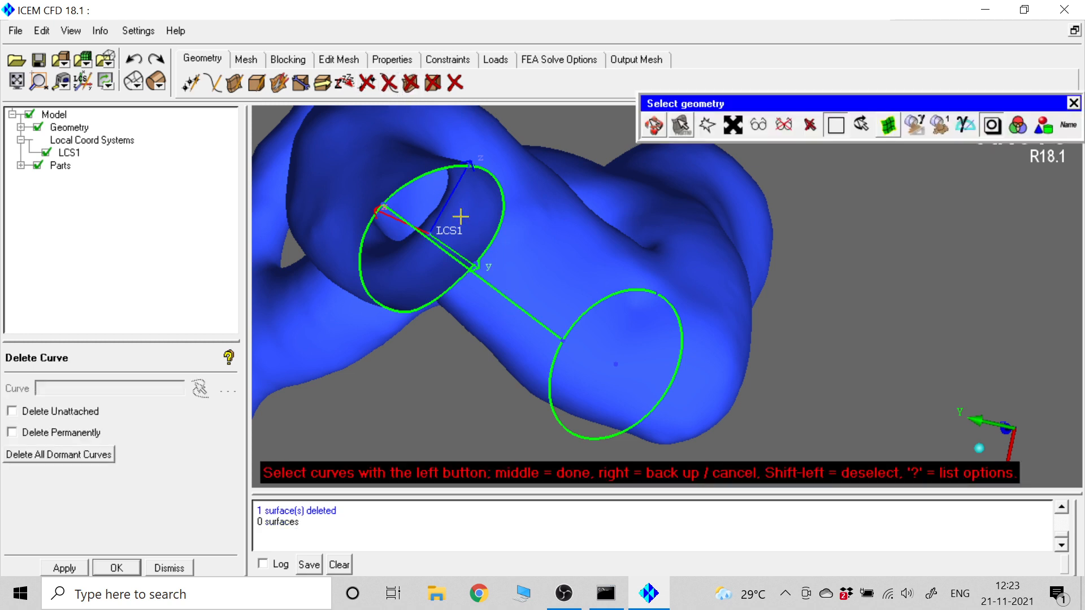
left_click(490, 292)
middle_click(887, 288)
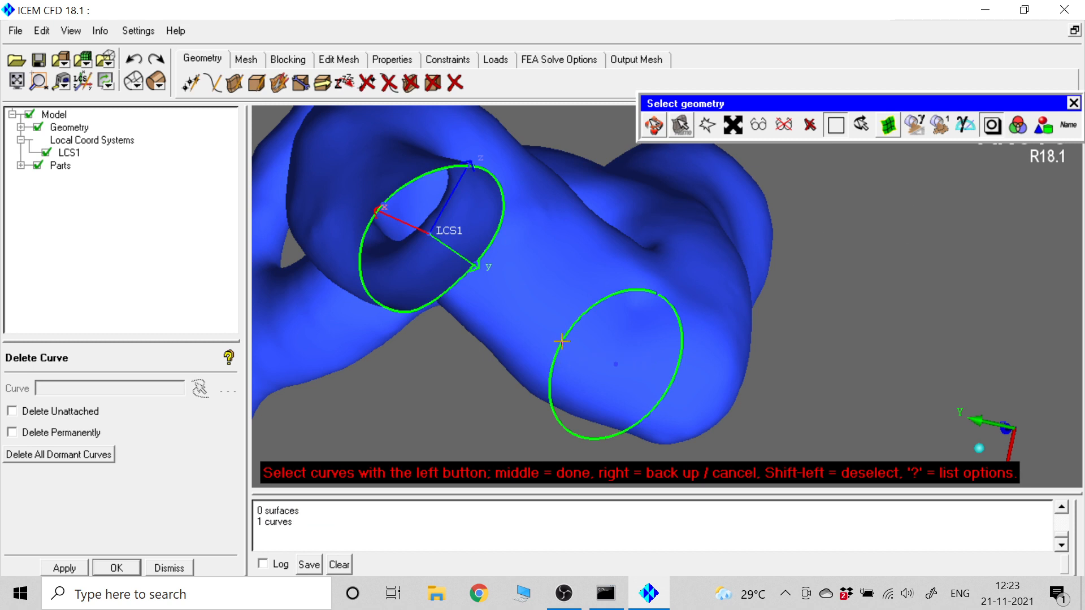
left_click(368, 89)
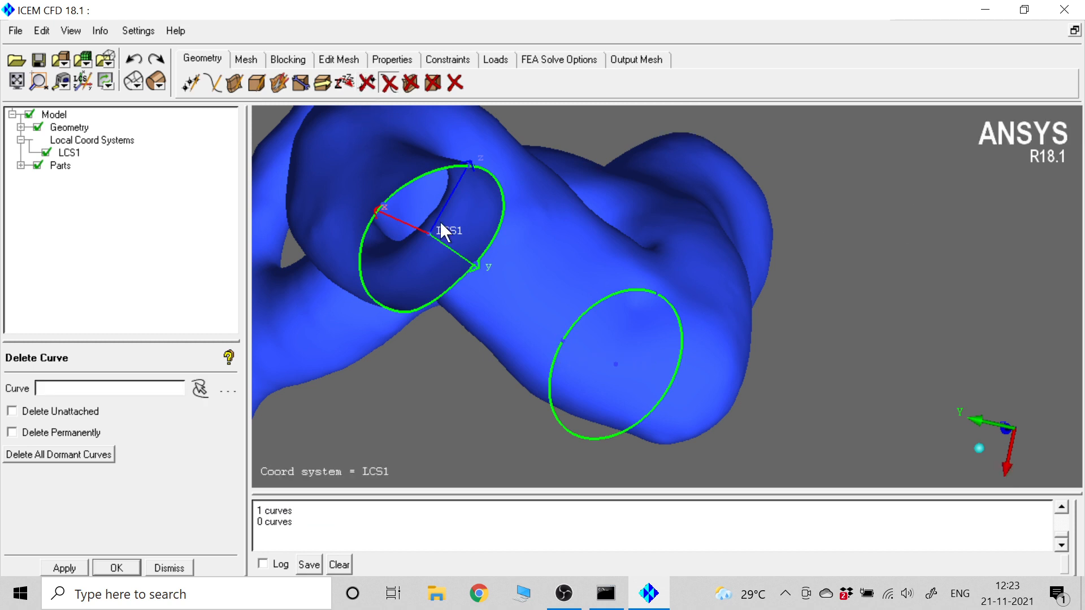
Delete the points on the offset circle where the seam curve ended
left_click(367, 83)
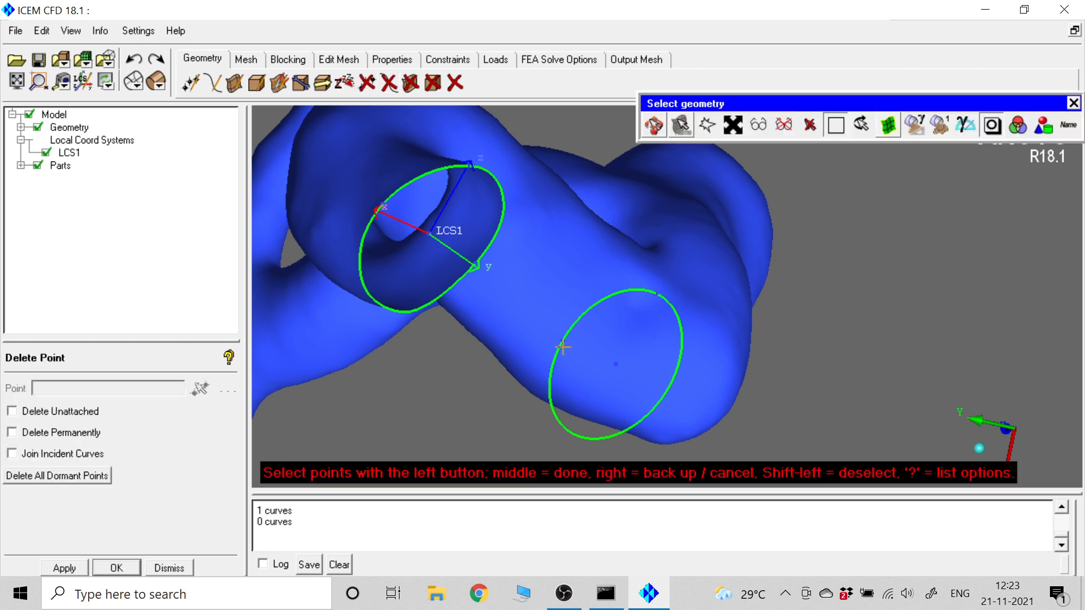
middle_click(402, 377)
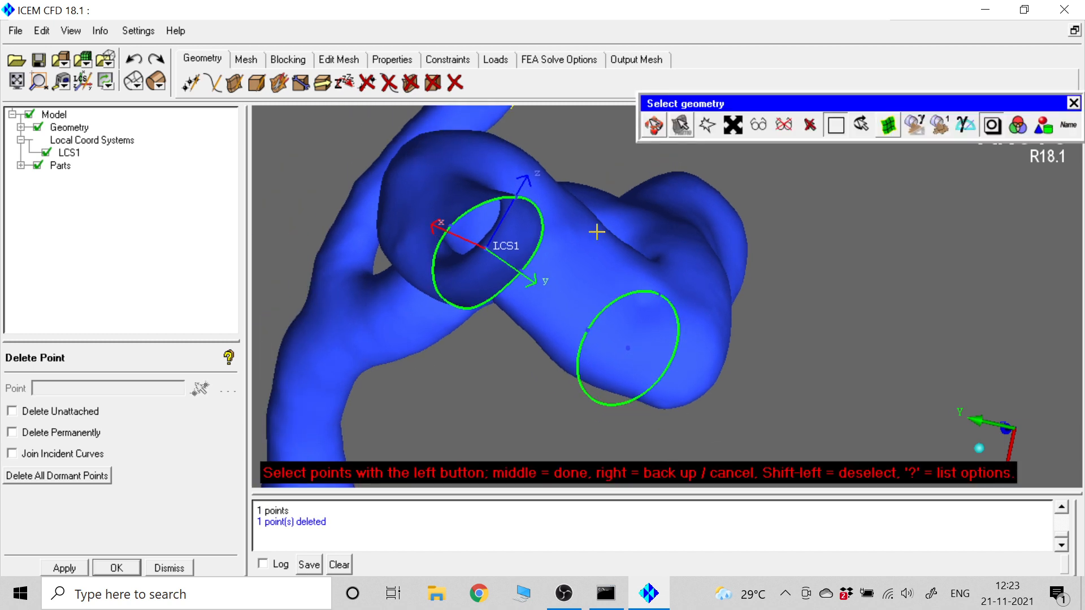
middle_click(478, 353)
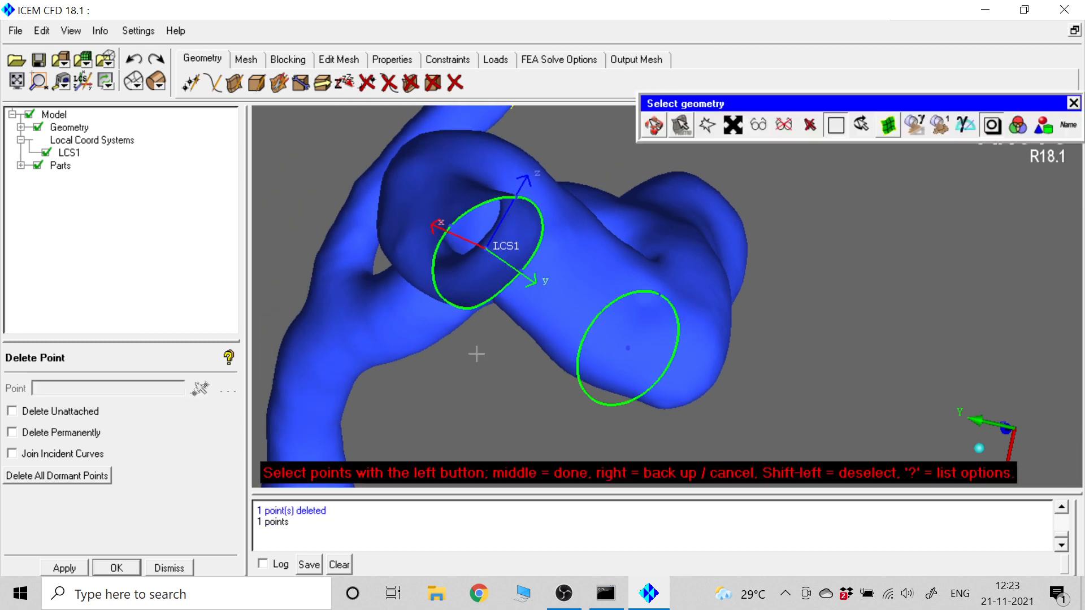
Create a point on the offset circle by projecting the vessel opening's edge point near the local x axis onto that curve
left_click(1073, 102)
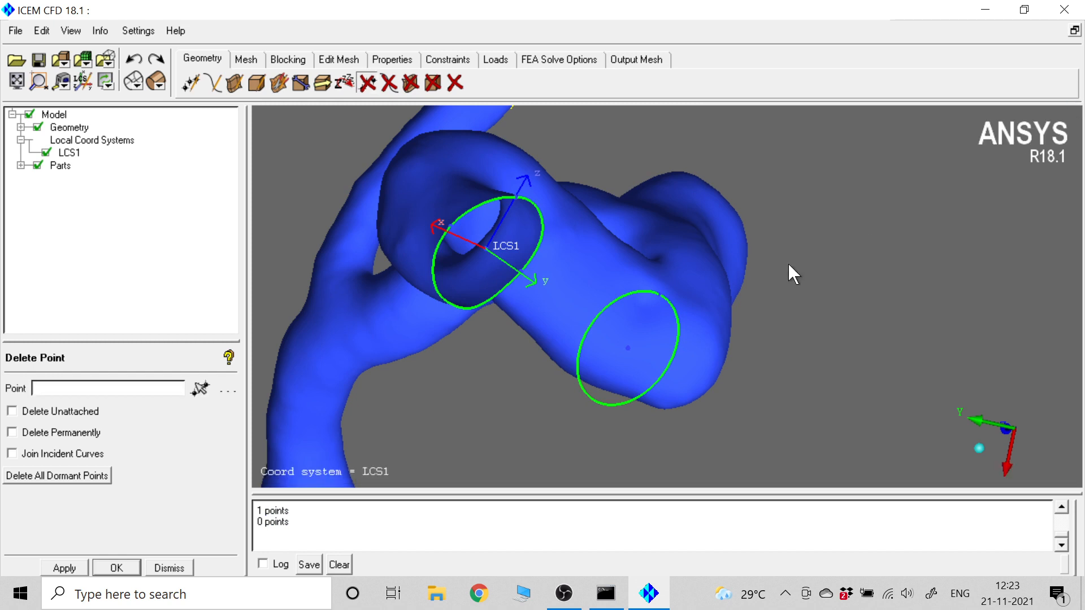
left_click_drag(456, 396, 402, 367)
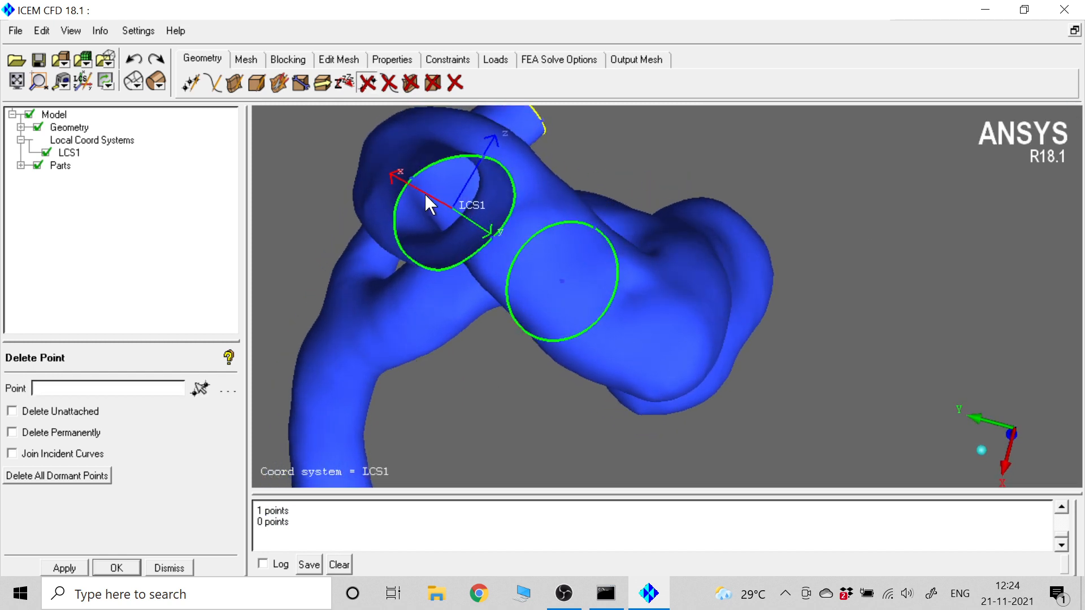
scroll(388, 197, "up", 3)
scroll(388, 197, "up", 1)
middle_click_drag(388, 197, 476, 283)
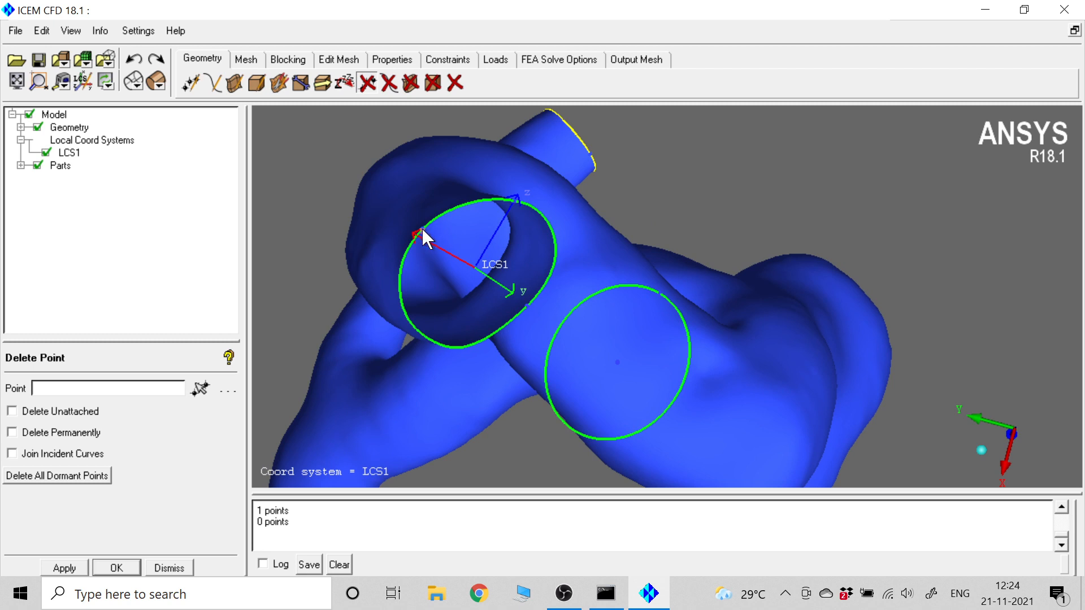
scroll(423, 228, "down", 3)
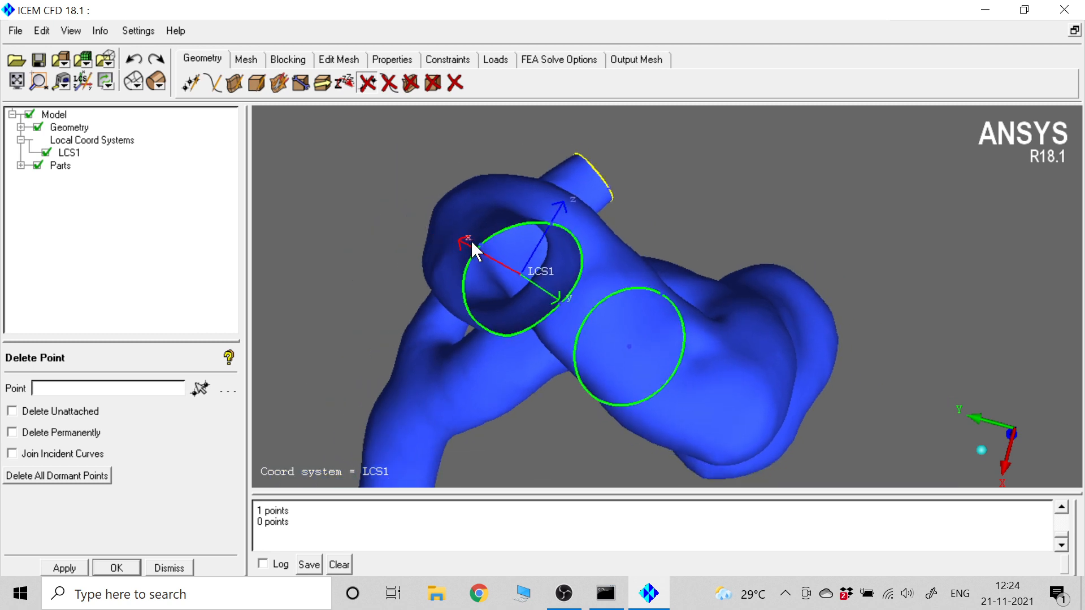
left_click(193, 86)
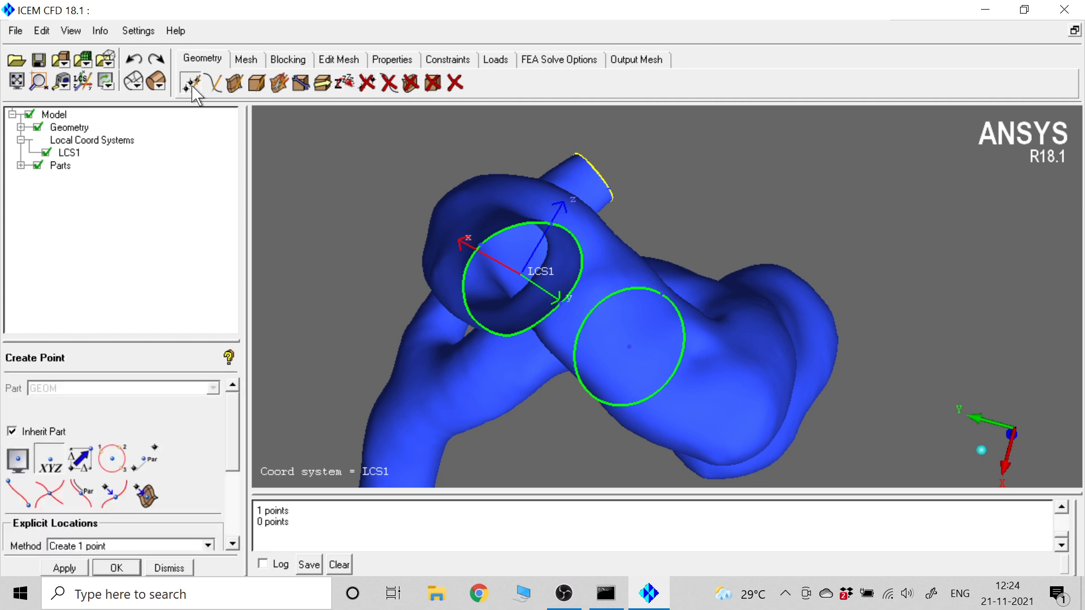
left_click(112, 494)
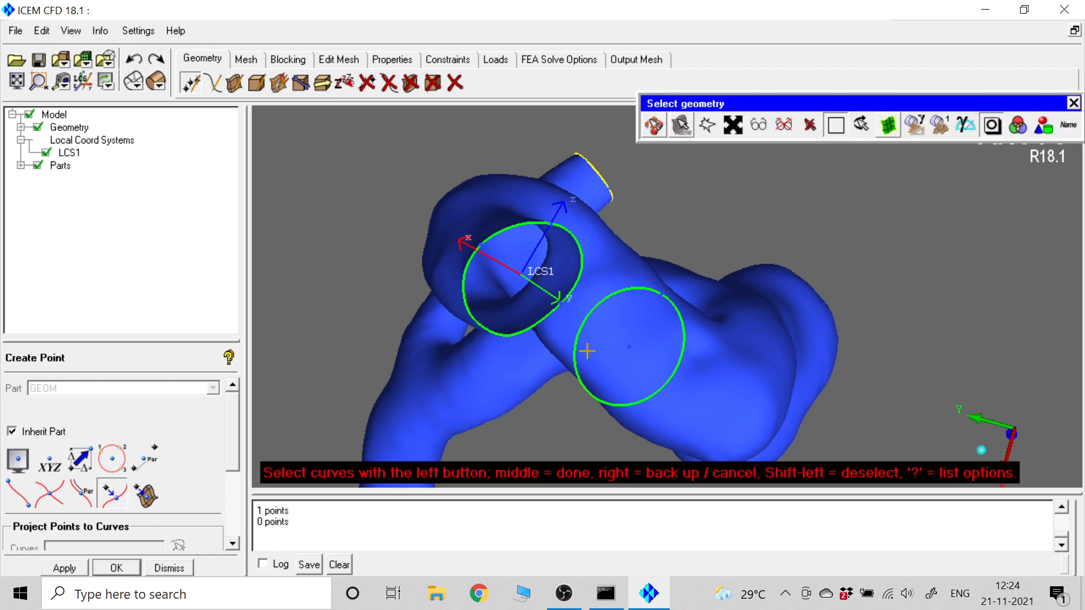
left_click(590, 315)
middle_click(353, 260)
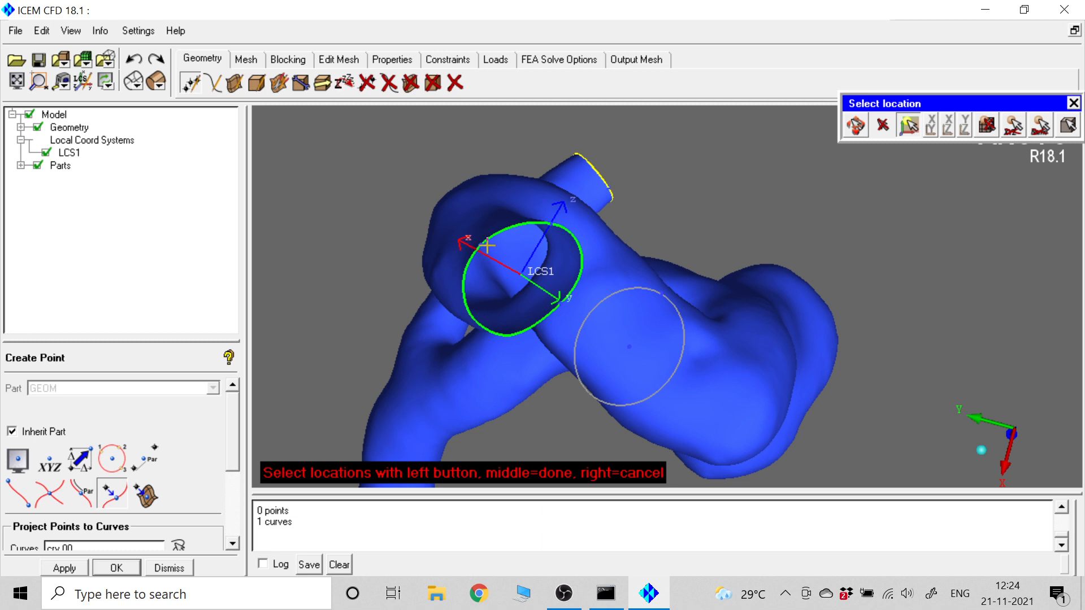
middle_click(669, 204)
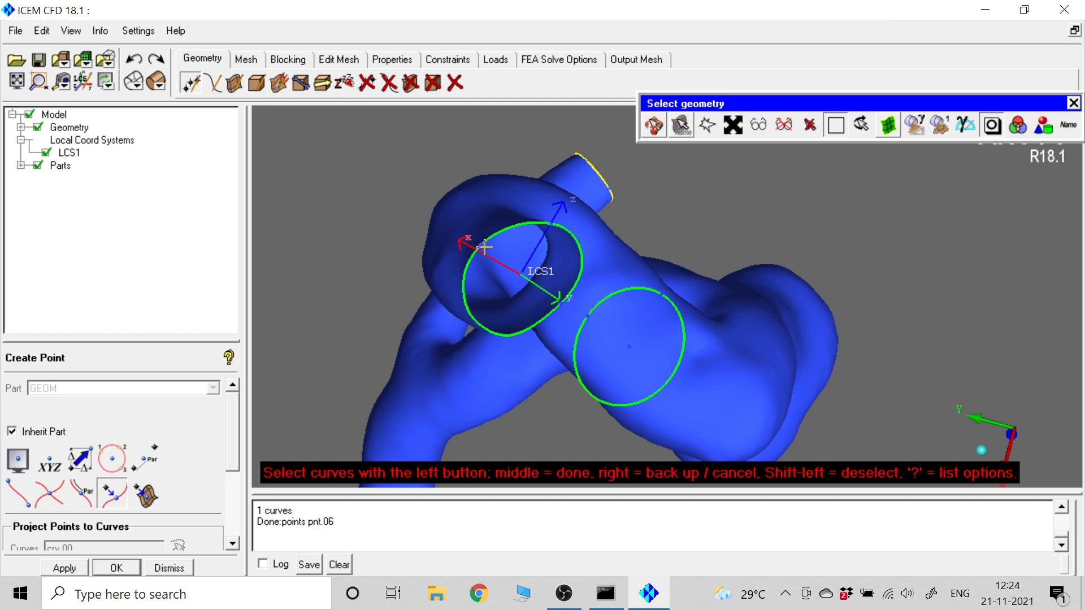
left_click(1073, 104)
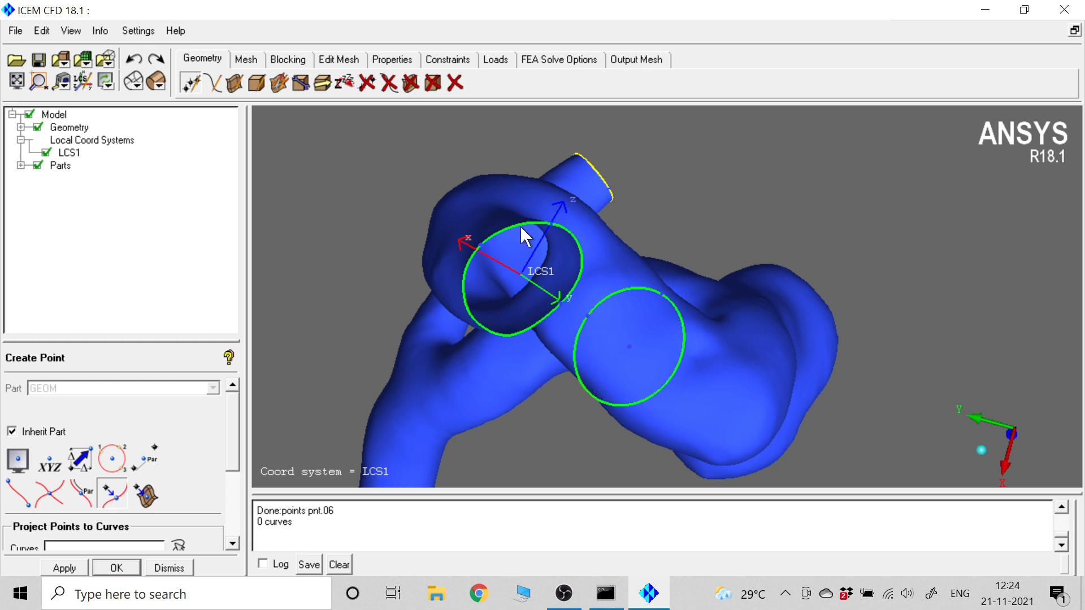
Delete the offset circle curve while keeping its centre and rim points
left_click(390, 84)
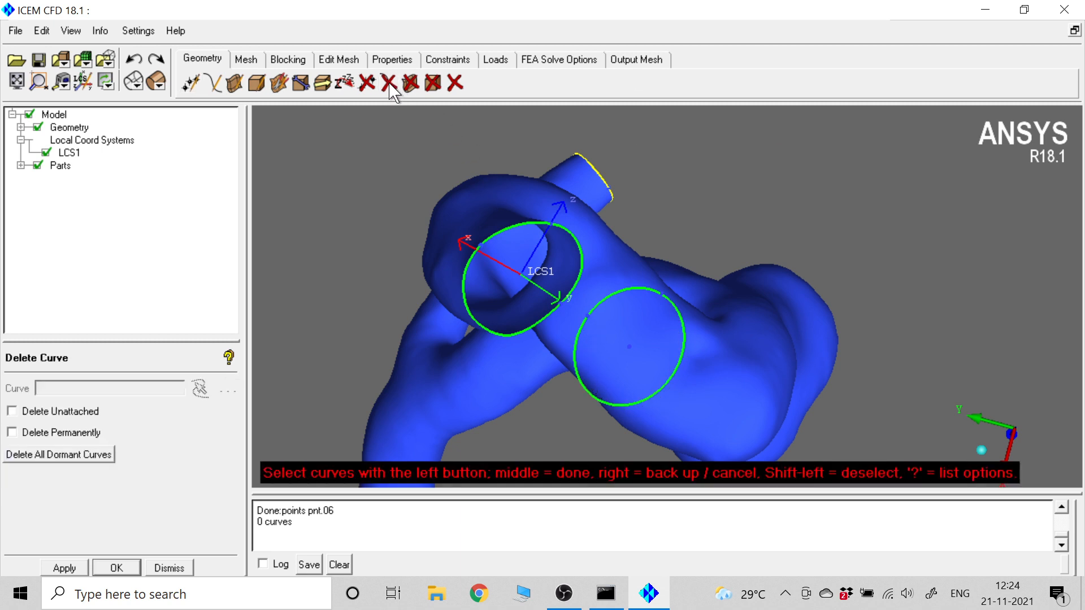
left_click(604, 405)
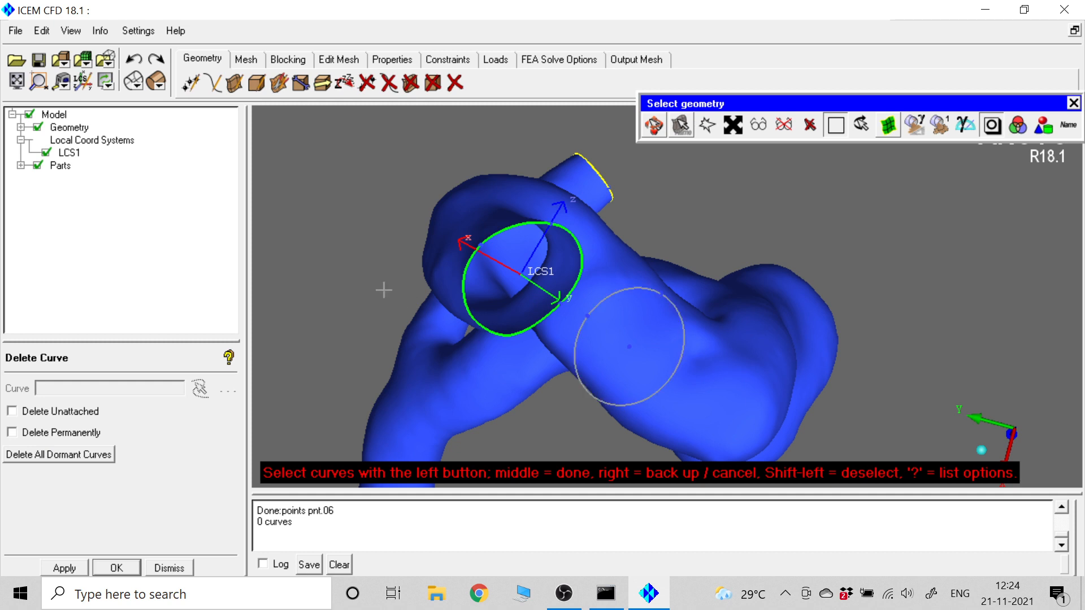
middle_click(349, 275)
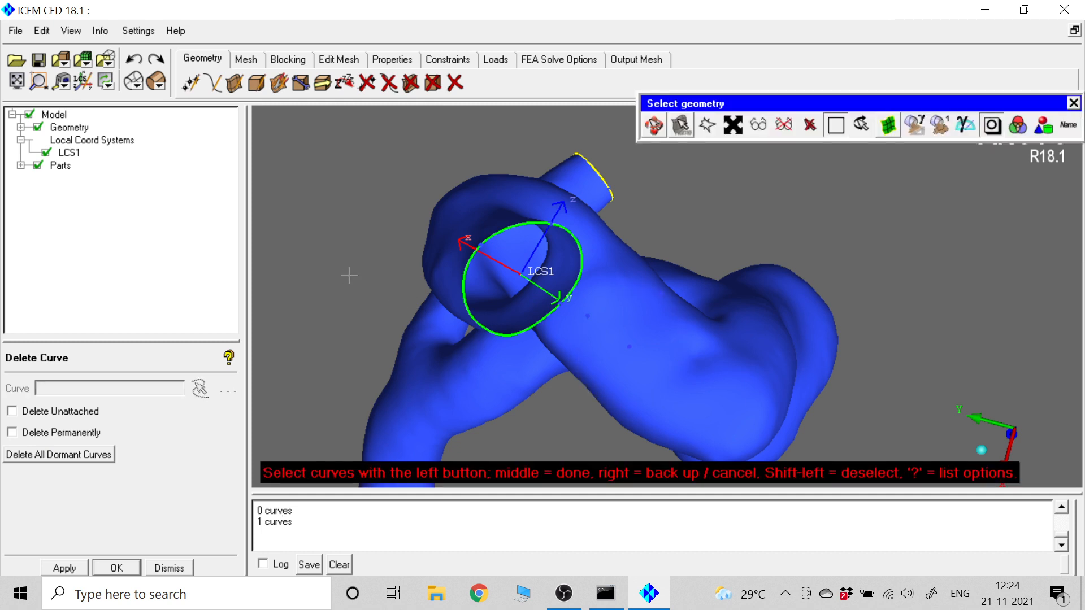
Create a new offset circle from its centre point, the newly projected point and the remaining rim point
left_click(216, 83)
left_click(216, 83)
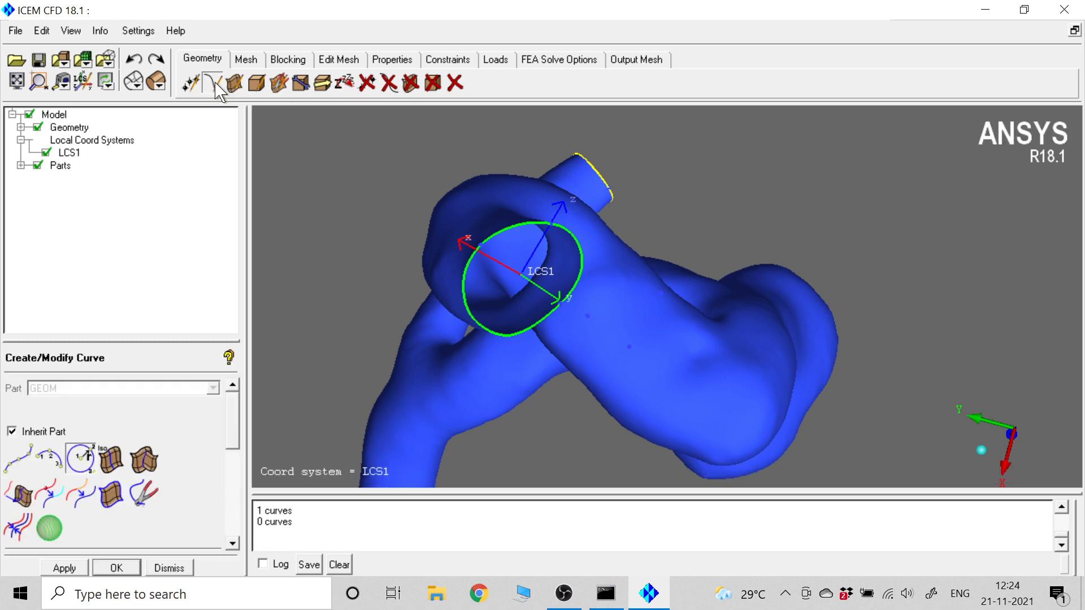
left_click(86, 464)
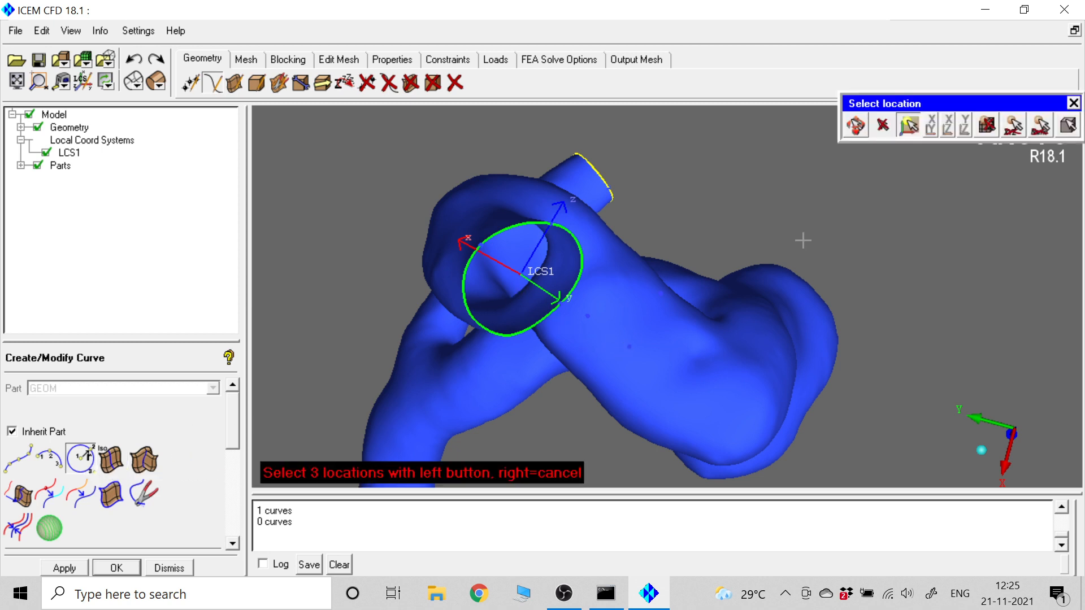
left_click(630, 347)
left_click(588, 317)
left_click(661, 294)
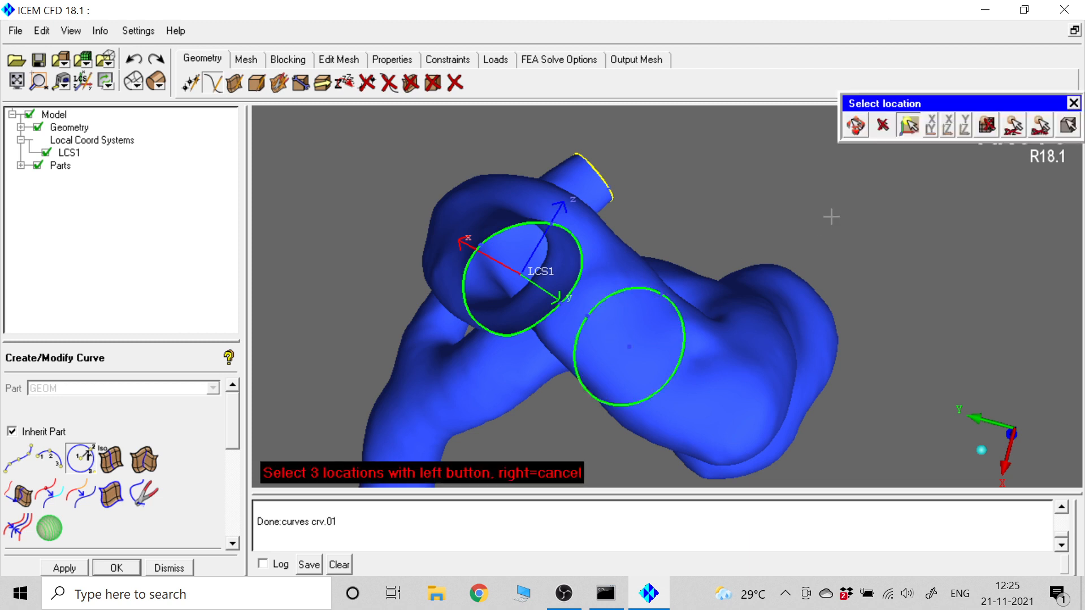
right_click(860, 202)
Loft a surface between the vessel's upper opening curve and the new offset circle
left_click_drag(702, 247, 742, 171)
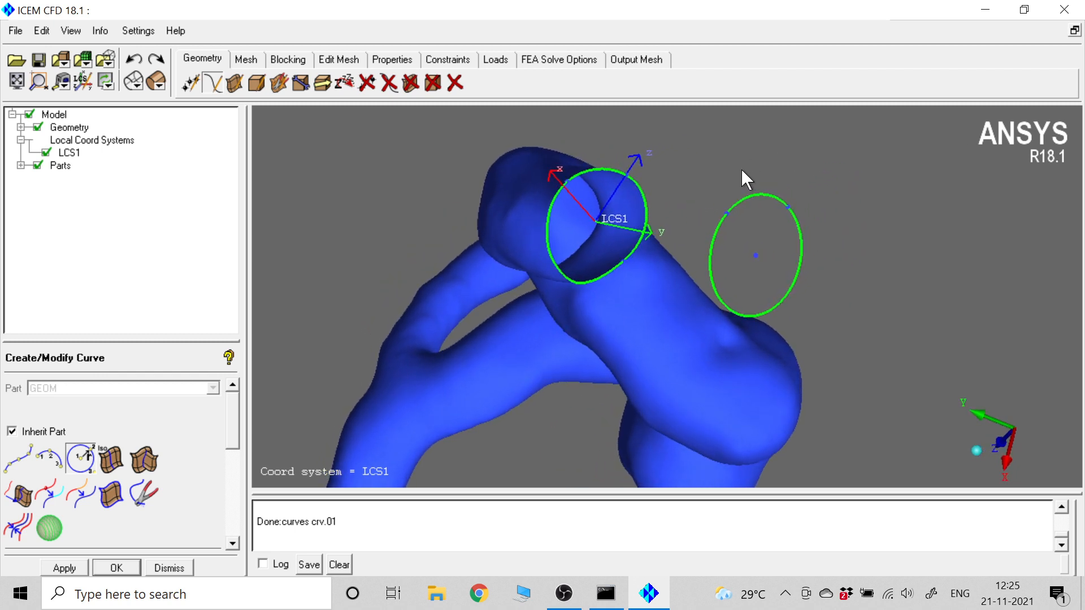
left_click_drag(402, 277, 547, 266)
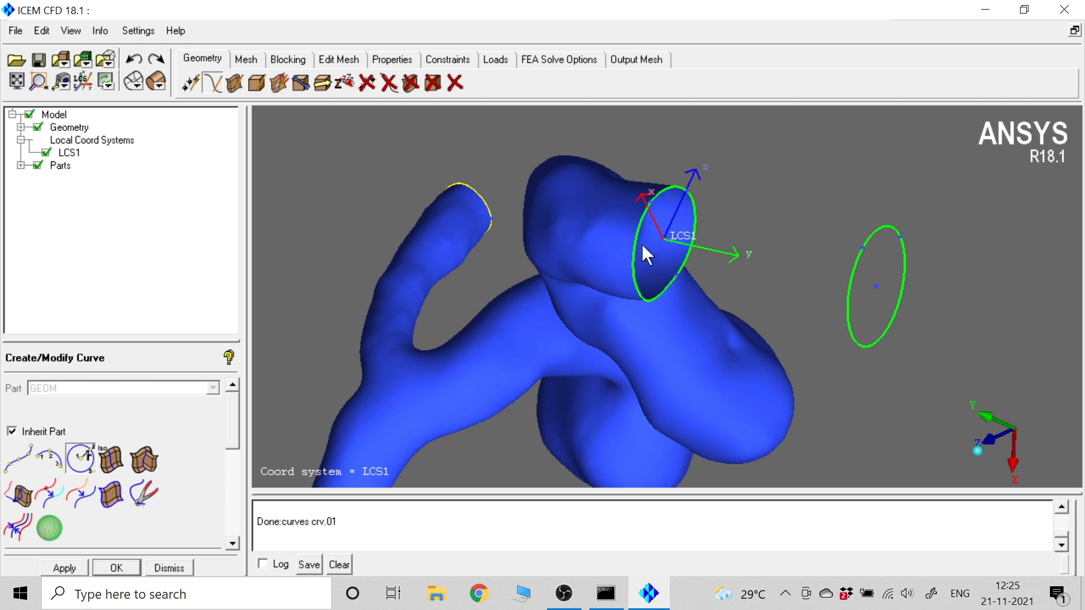
left_click(235, 83)
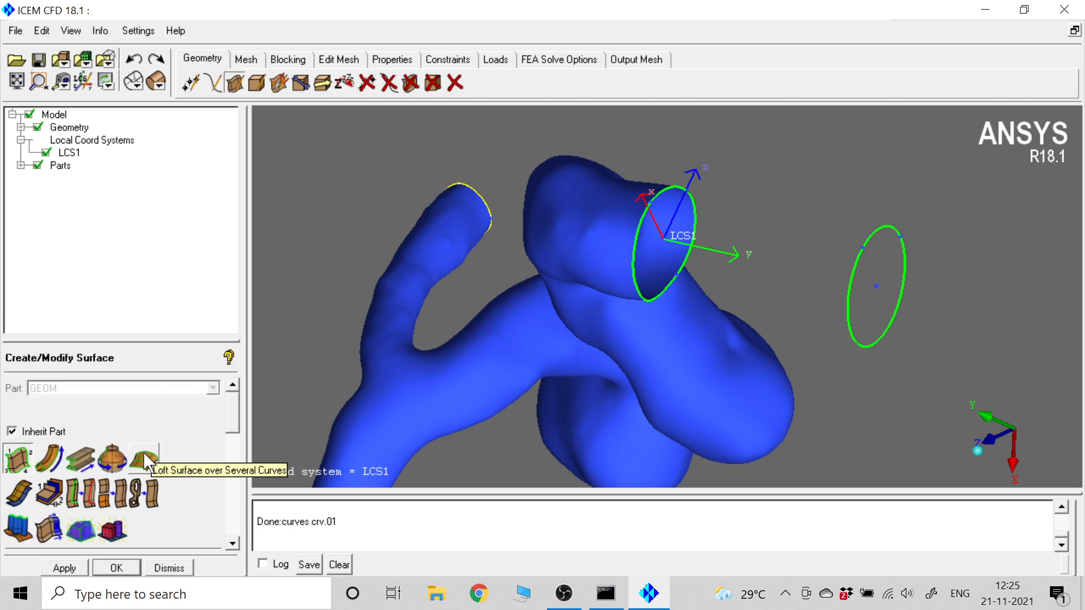
left_click(148, 461)
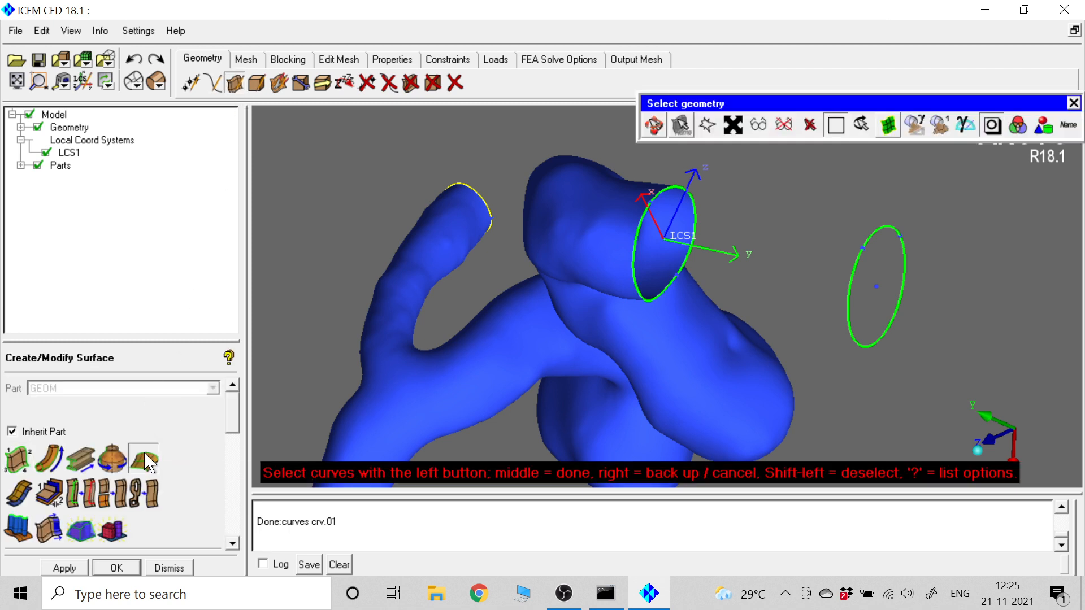
left_click(635, 235)
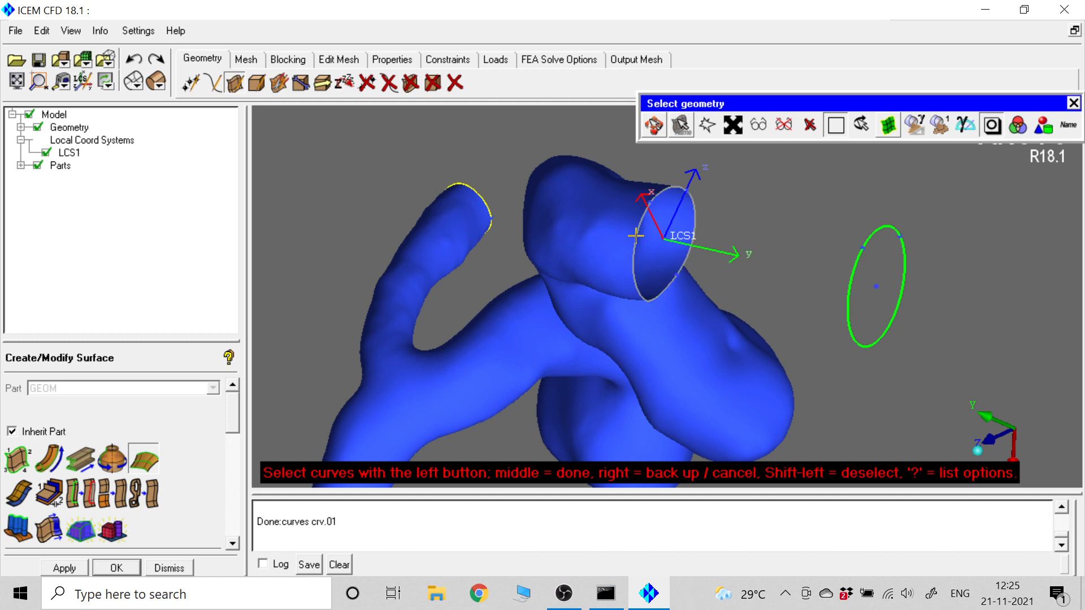
left_click(854, 272)
middle_click(962, 236)
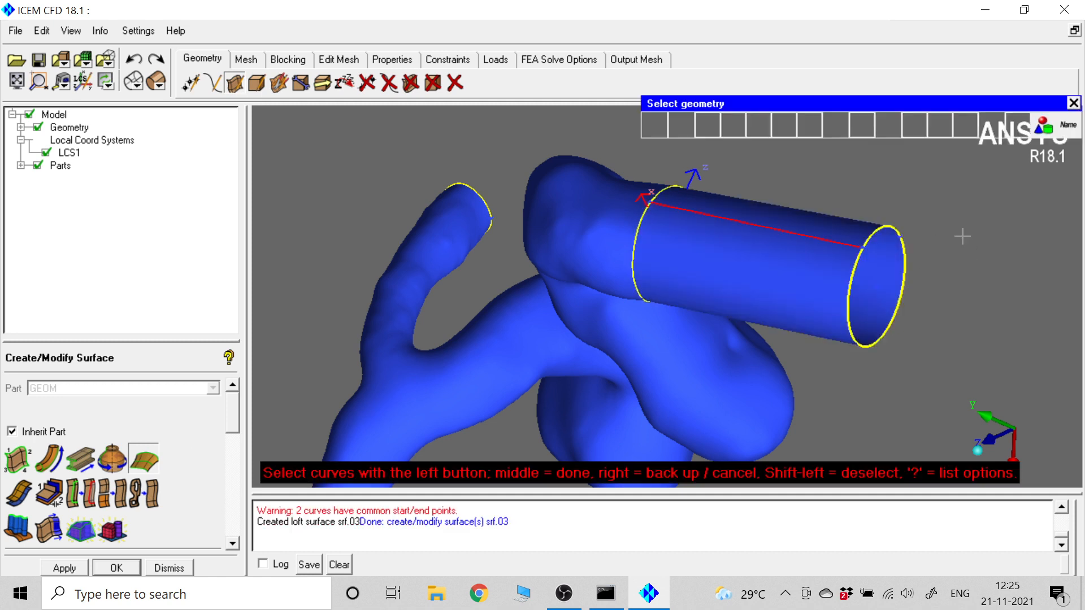
middle_click(1000, 175)
Cap the open end of the lofted extension with a simple surface bounded by the offset circle
left_click_drag(1000, 175, 958, 340)
left_click_drag(851, 405, 708, 219)
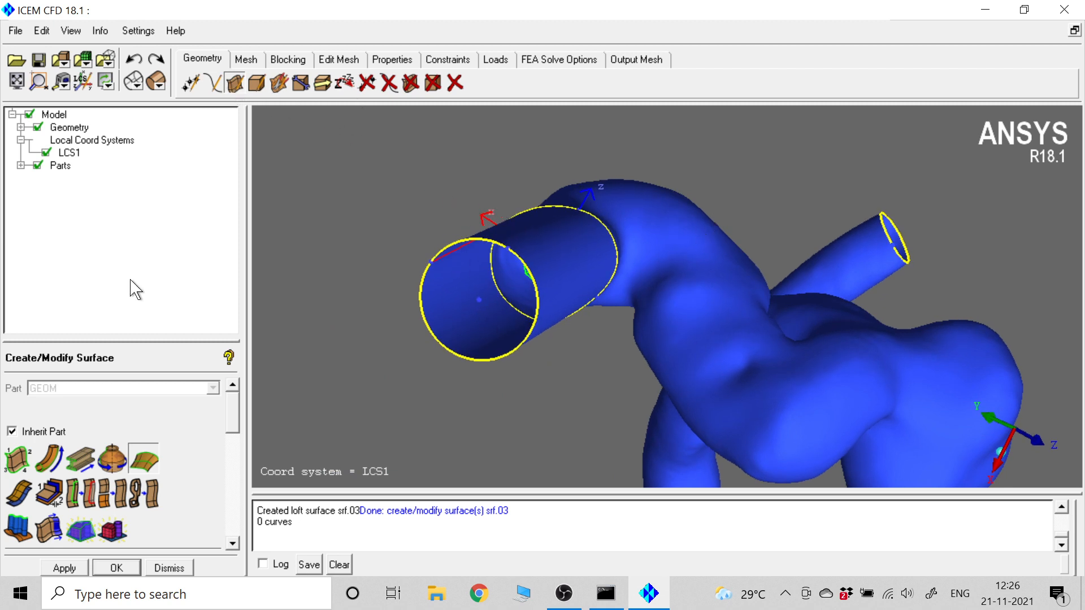
left_click(15, 467)
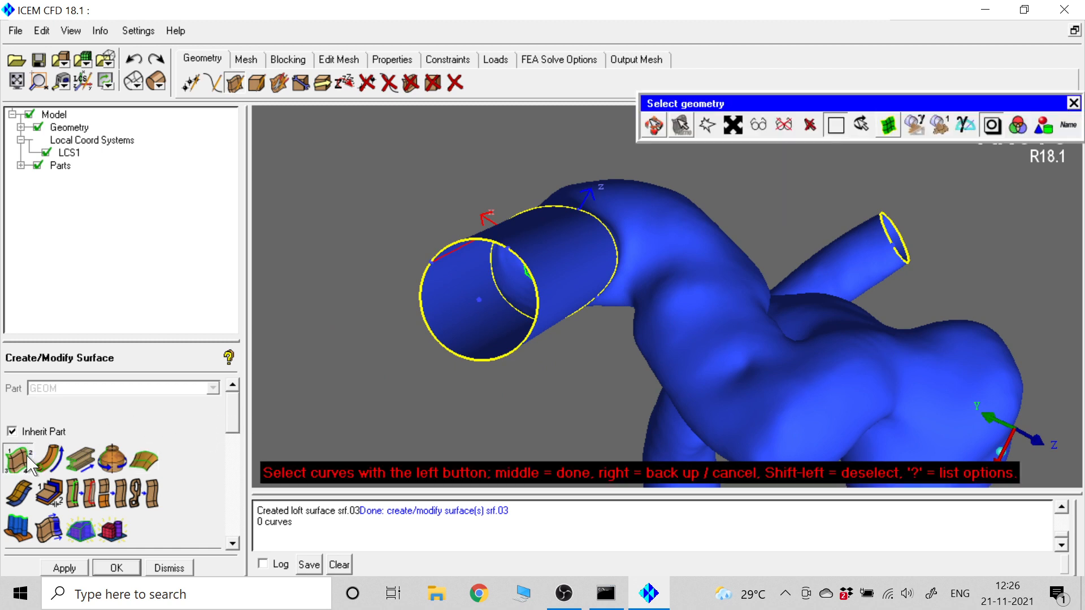
left_click(423, 315)
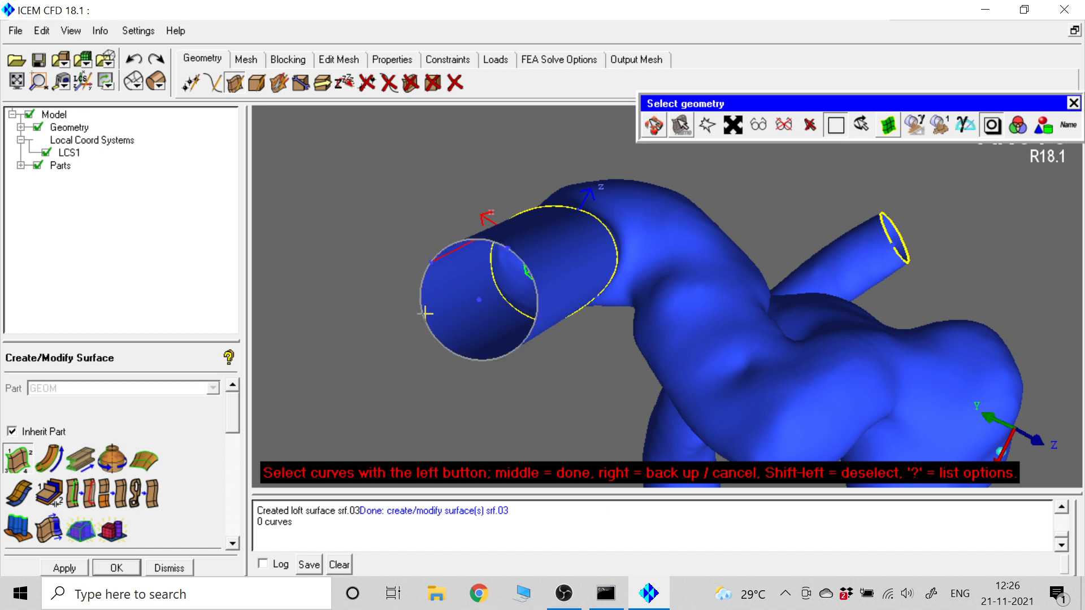
middle_click(368, 289)
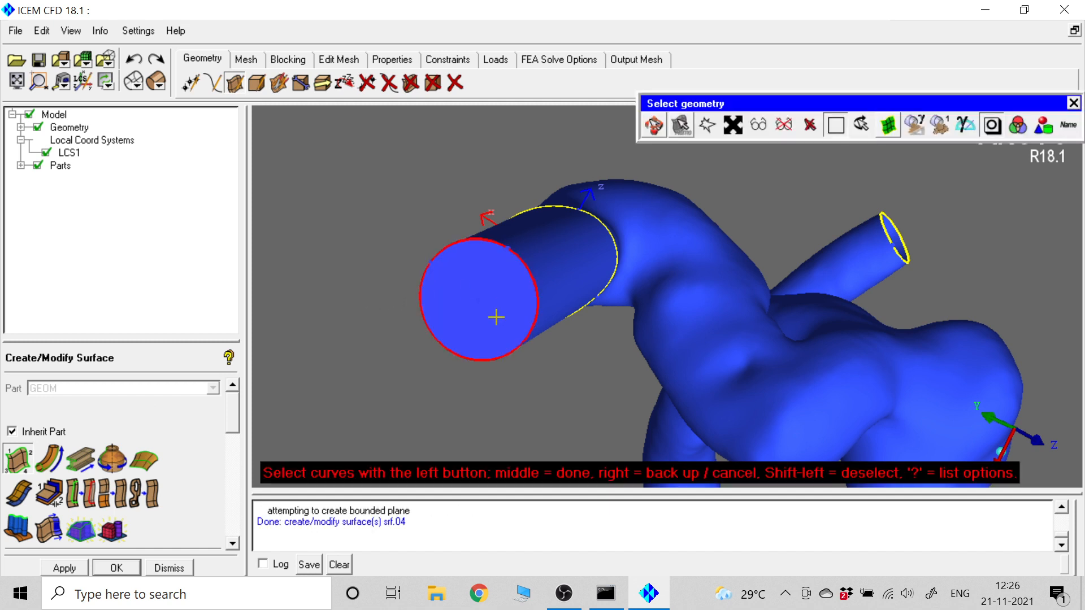
left_click(1073, 104)
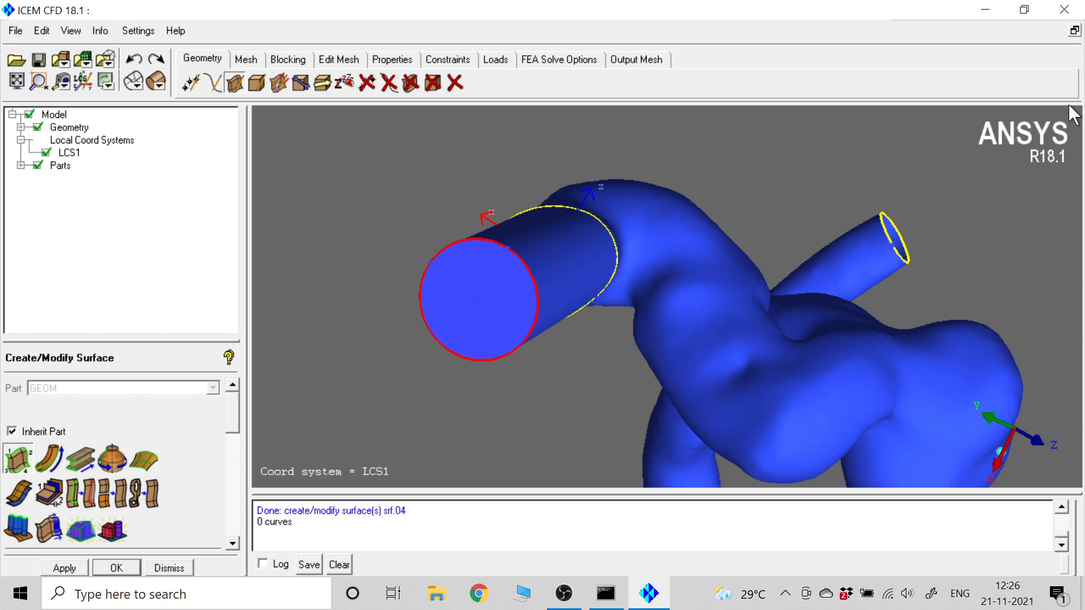
Delete the extension's straight seam curve and the circular curve where it joins the vessel
left_click_drag(318, 372, 589, 438)
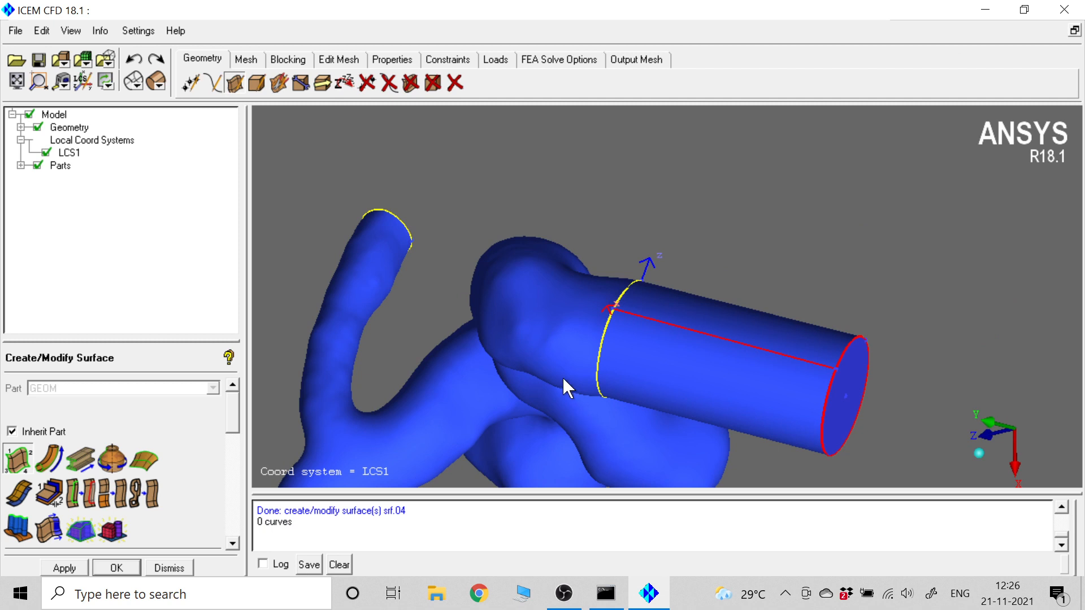
left_click(388, 83)
left_click(672, 324)
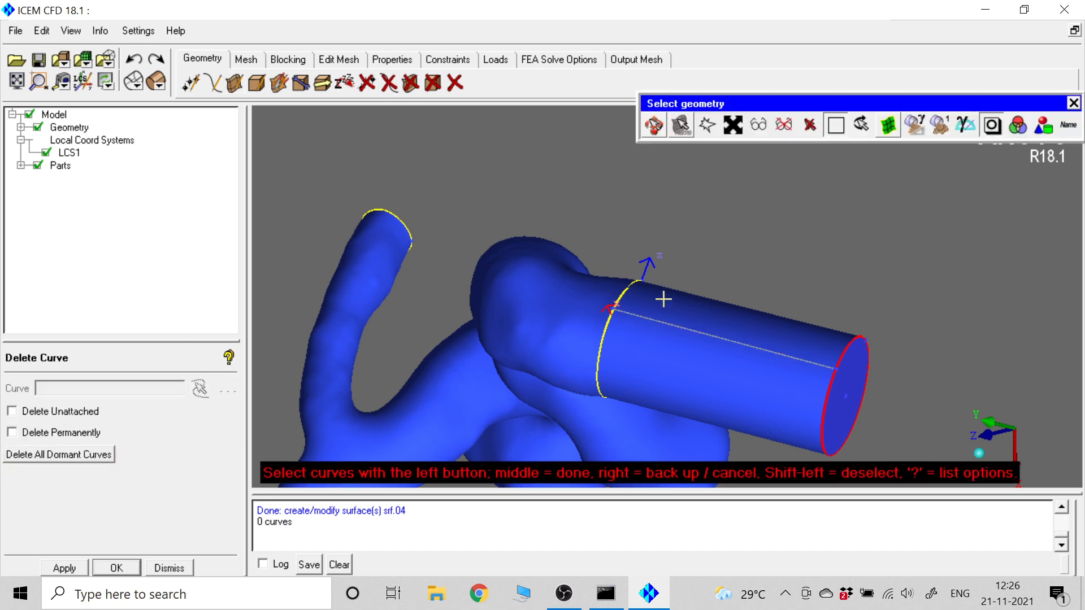
middle_click(723, 254)
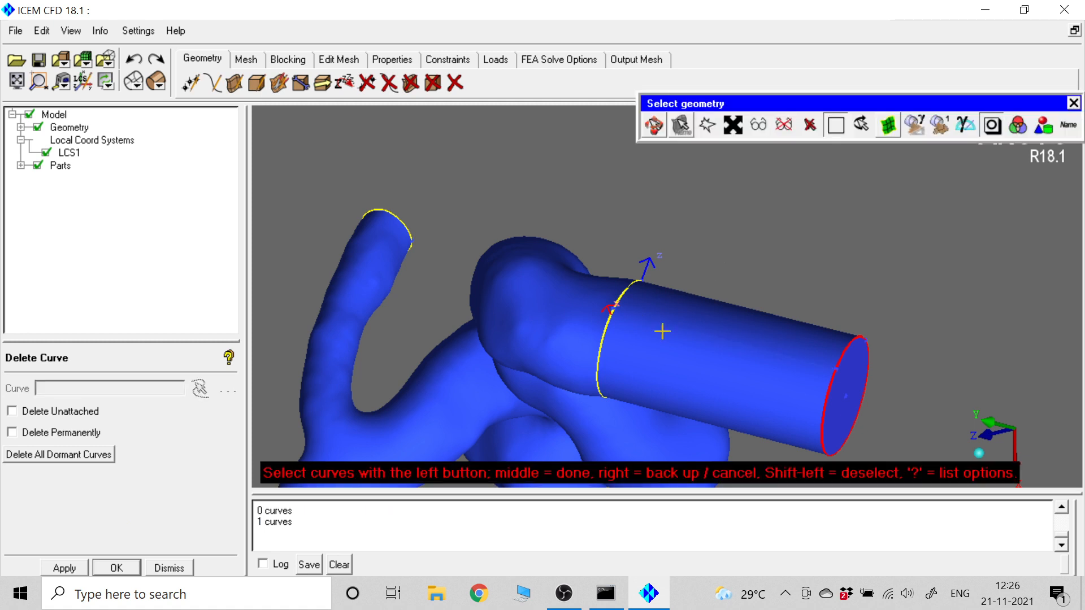
middle_click(790, 208)
left_click(1073, 103)
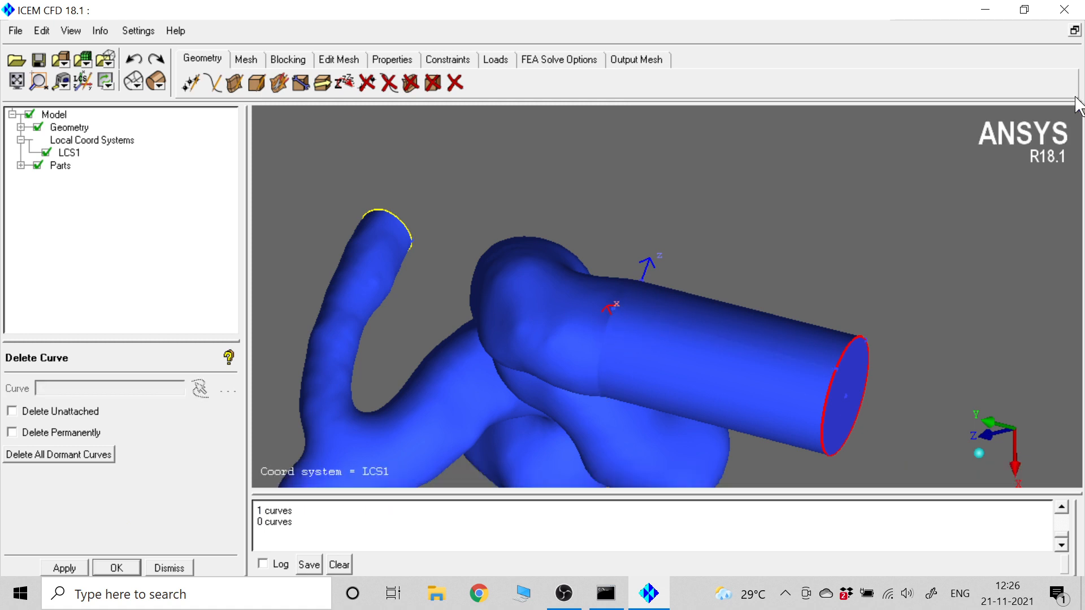
scroll(781, 295, "down", 2)
left_click_drag(782, 296, 840, 243)
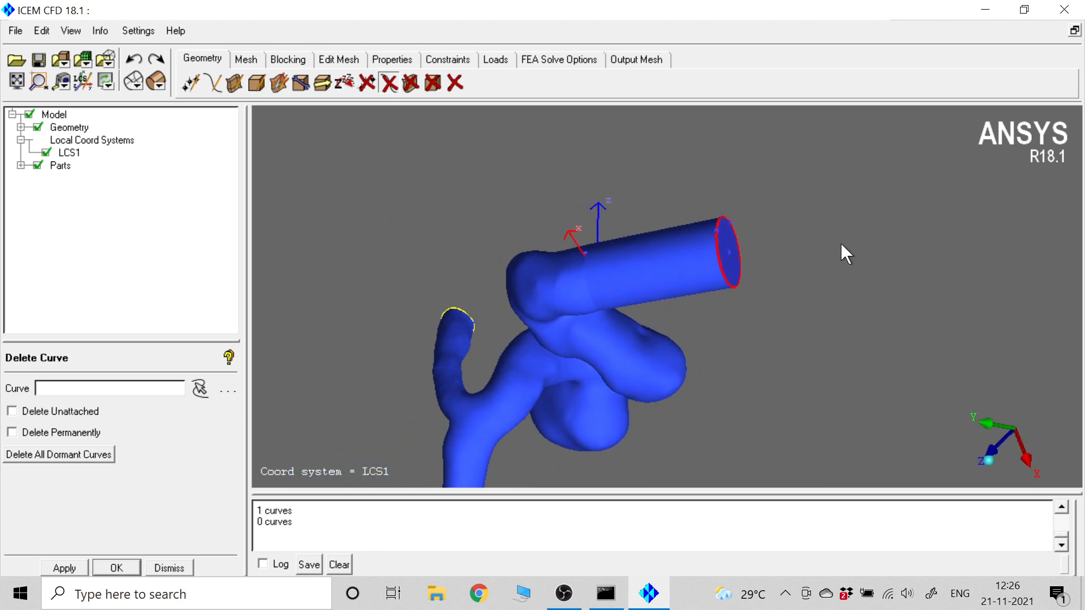
left_click_drag(721, 314, 832, 273)
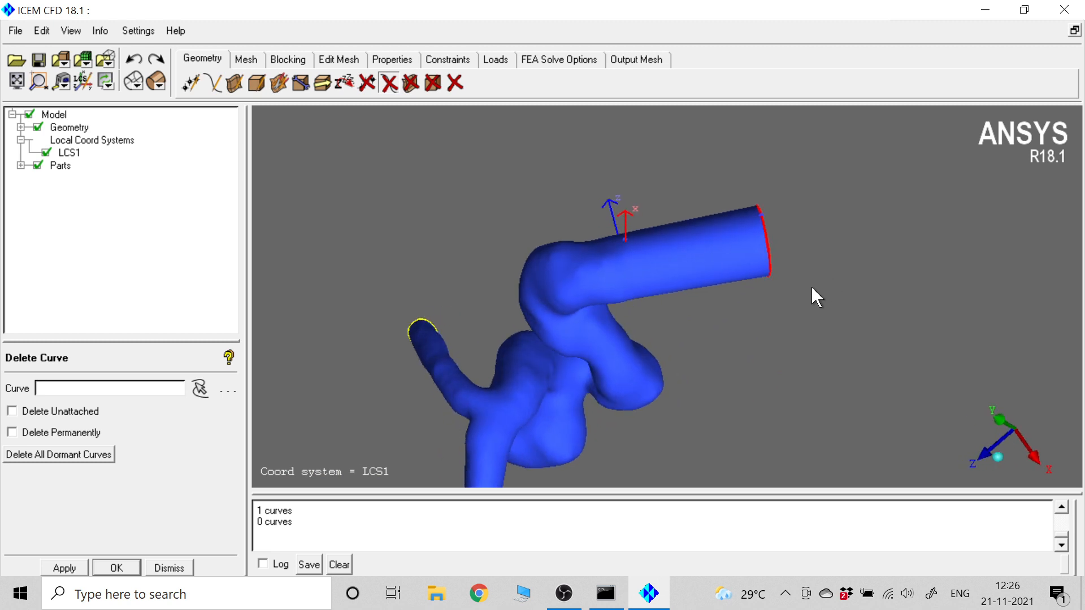